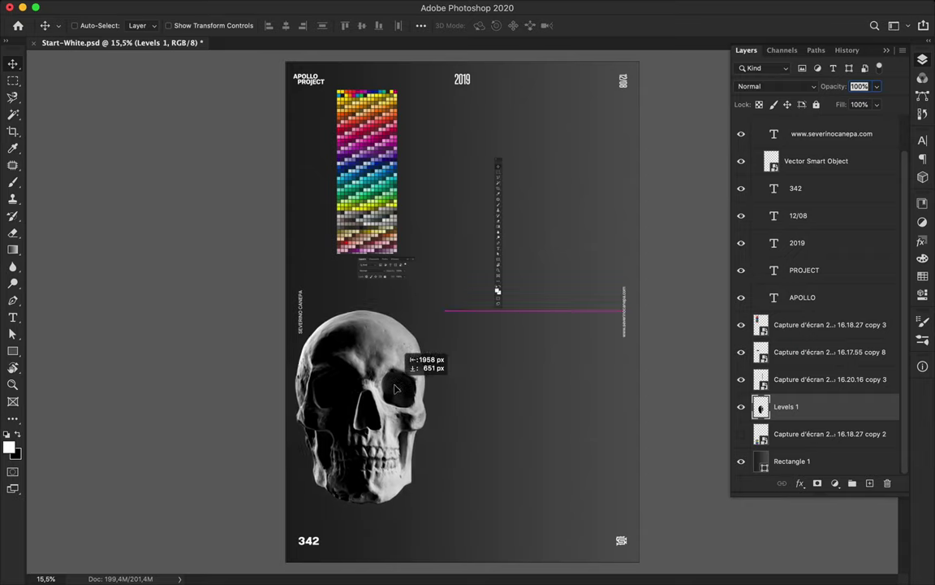
Cut a diagonal piece of the skull, shift it left, then undo the cut.
left_click_drag(395, 389, 420, 397)
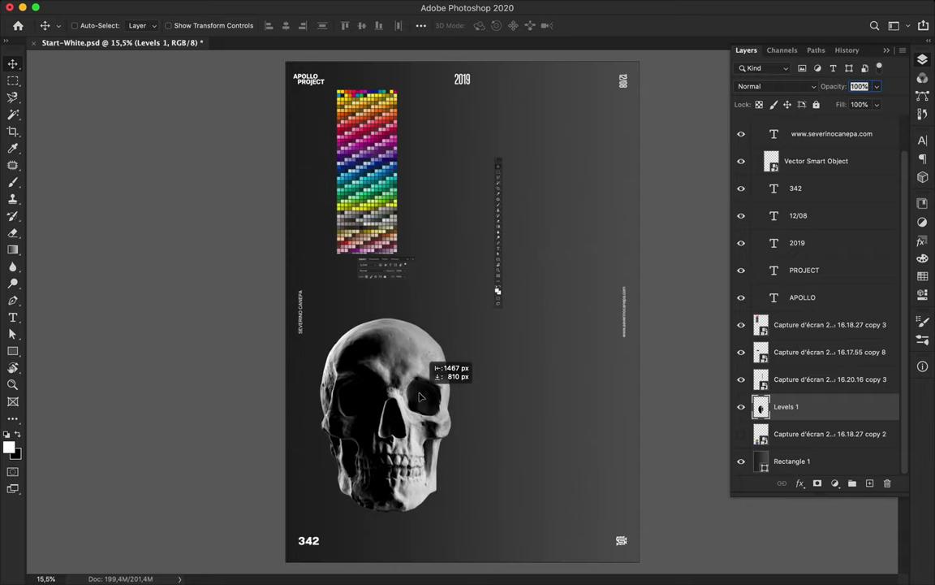
left_click(12, 97)
left_click(61, 110)
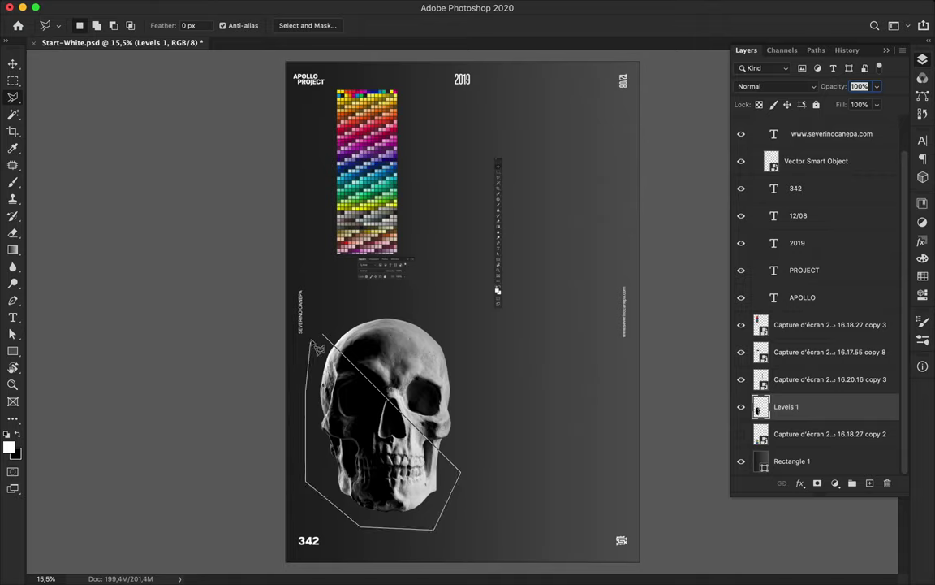
left_click(322, 337)
key("ctrl+x")
key("ctrl+v")
key("v")
left_click_drag(380, 434, 355, 436)
key("ctrl+z")
key("ctrl+z")
key("ctrl+z")
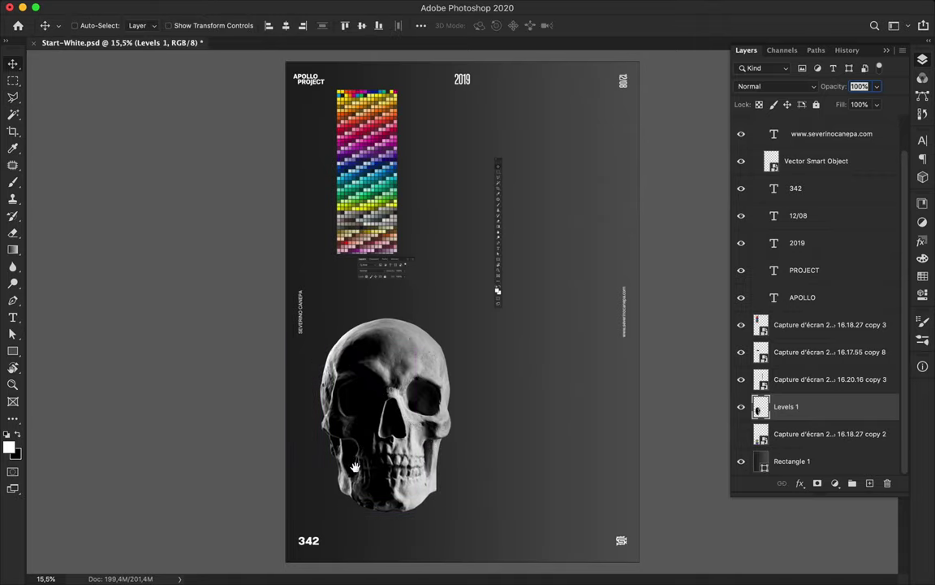
Copy the diagonally selected upper skull part to a new layer and move it to the upper right.
key("ctrl+plus")
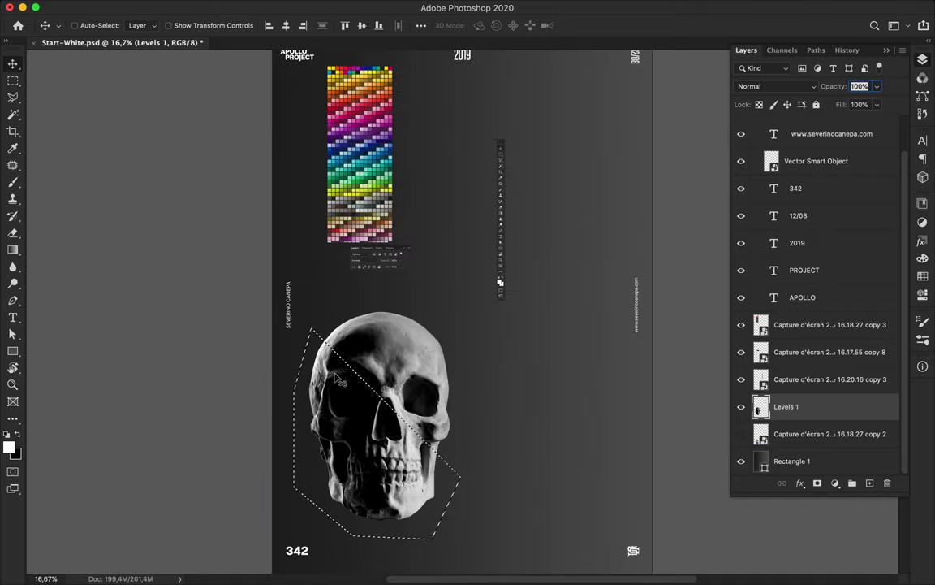
key("l")
left_click(308, 341)
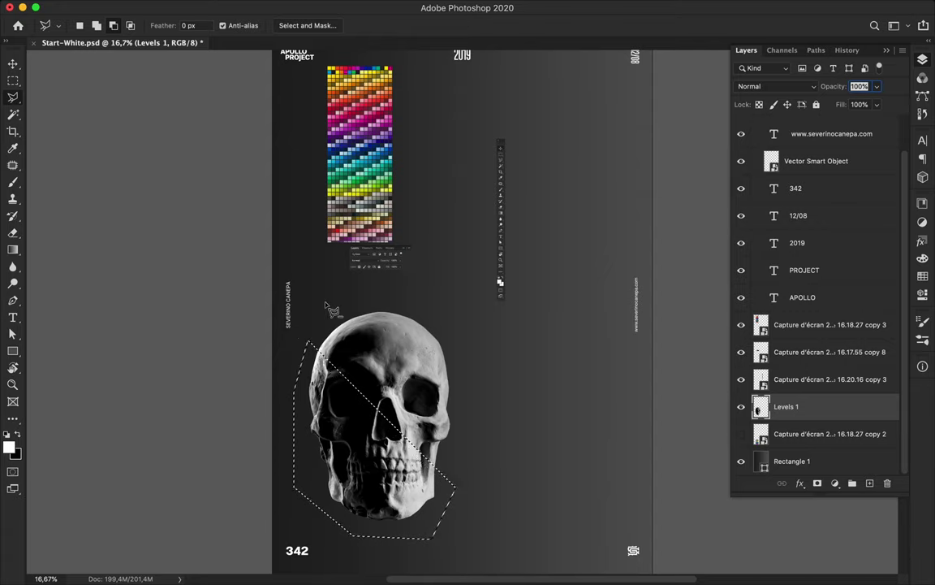
key("v")
key("ctrl+j")
left_click_drag(381, 390, 543, 181)
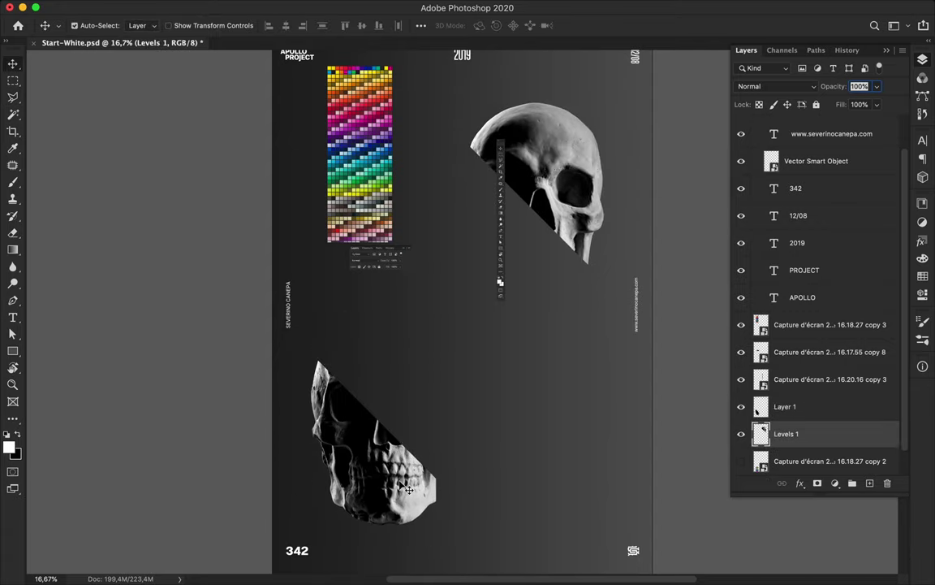
left_click_drag(406, 486, 423, 469)
scroll(459, 365, "down", 1)
left_click(495, 292, "ctrl")
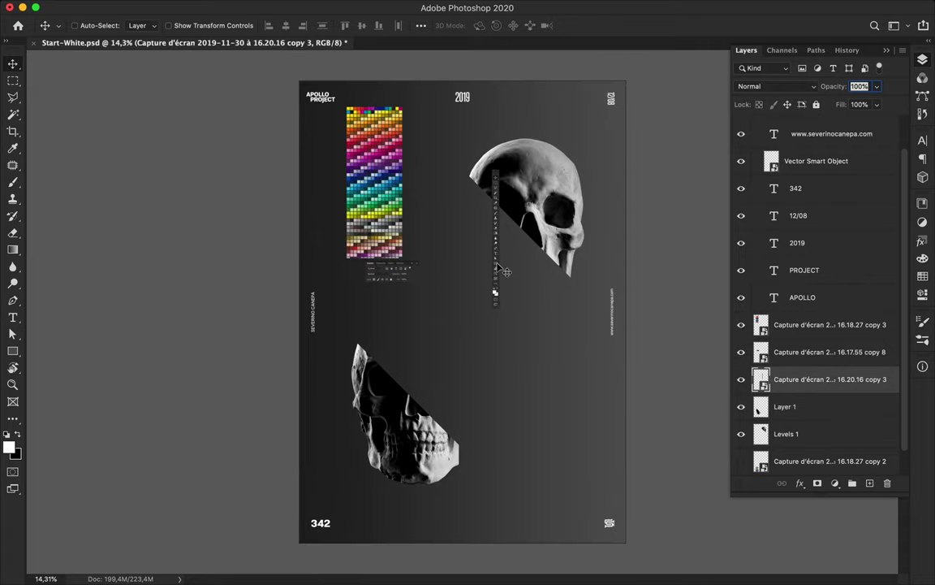
Try rotating the toolbar strip diagonally, then undo back to the vertical strip.
key("ctrl+t")
left_click_drag(484, 167, 436, 195)
key("Return")
left_click_drag(491, 240, 496, 166)
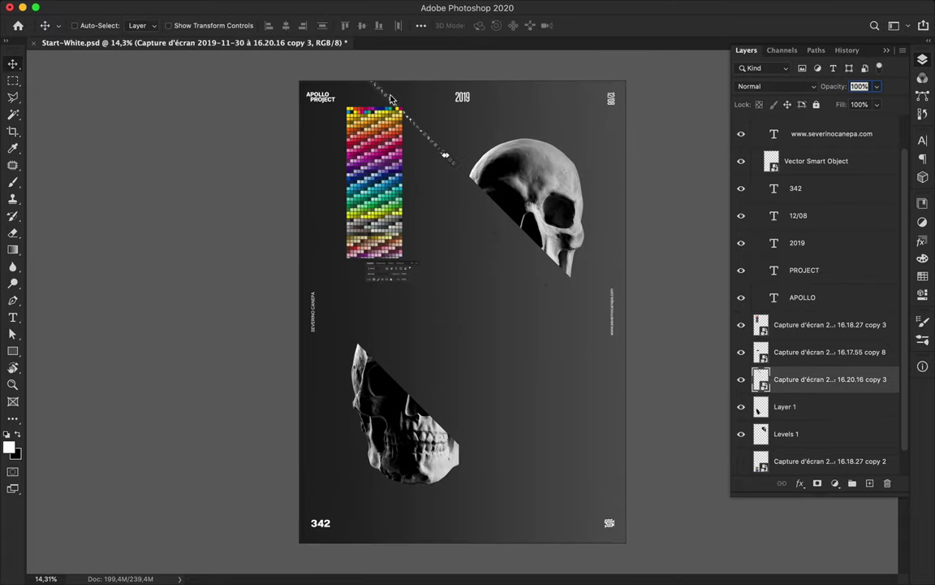
scroll(497, 205, "up", 2)
scroll(500, 207, "up", 2)
key("ctrl+z")
key("ctrl+z")
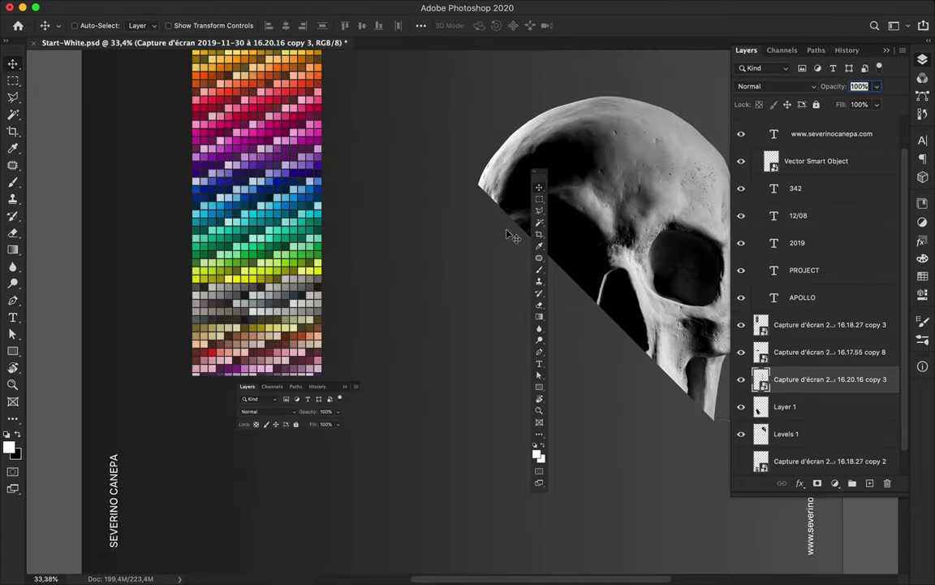
Stack a copy of the strip below the original and merge the strip copies into one layer.
scroll(511, 406, "down", 2)
mouse_move(511, 406)
left_mouse_down()
mouse_move(489, 352)
mouse_move(469, 126)
mouse_move(476, 415)
left_mouse_up()
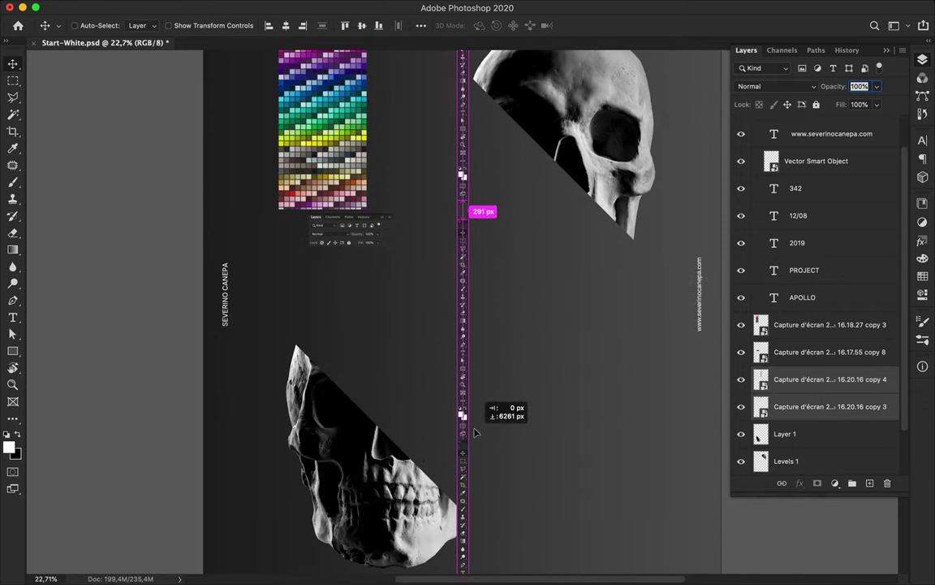
scroll(477, 416, "down", 2)
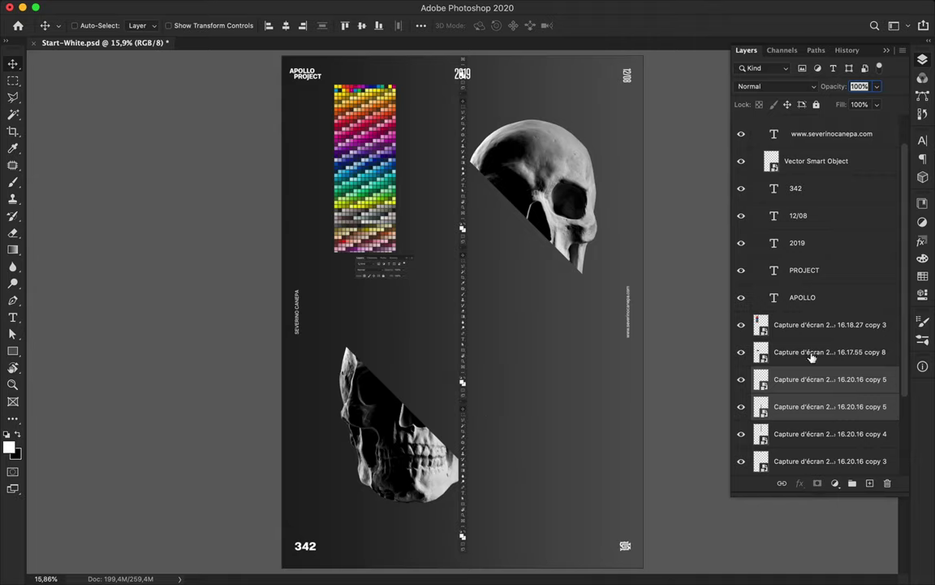
scroll(812, 357, "down", 3)
left_click(800, 384, "shift")
key("ctrl+e")
Rotate the merged strip -45° along the upper skull's cut and place a duplicate along the lower cut.
key("ctrl+t")
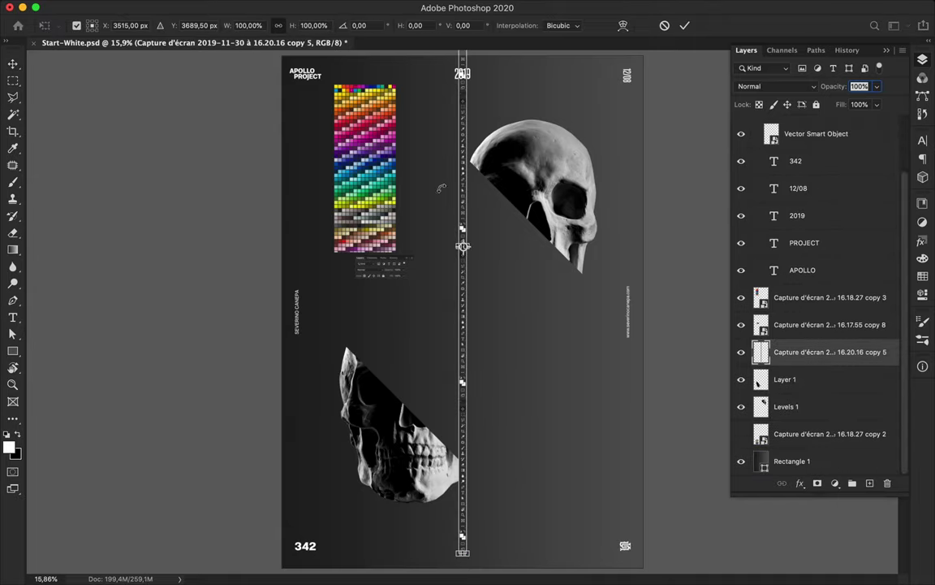
left_click_drag(440, 189, 422, 243)
key("Return")
mouse_move(516, 263)
left_mouse_down()
mouse_move(563, 260)
mouse_move(431, 427)
left_mouse_up()
left_click_drag(349, 188, 297, 374)
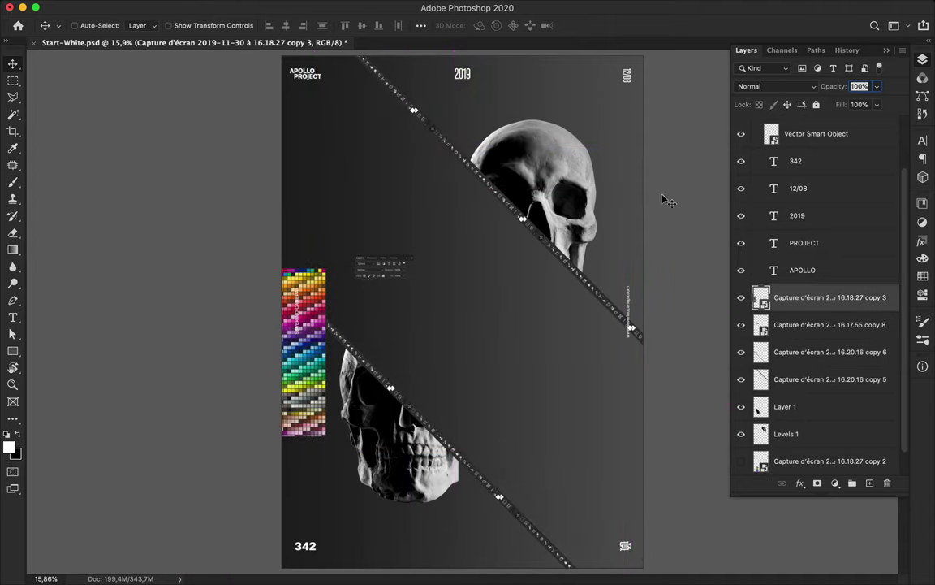
Move the colour-swatch chart onto the upper skull.
left_click_drag(294, 372, 488, 299)
scroll(812, 366, "down", 1)
left_click(791, 461)
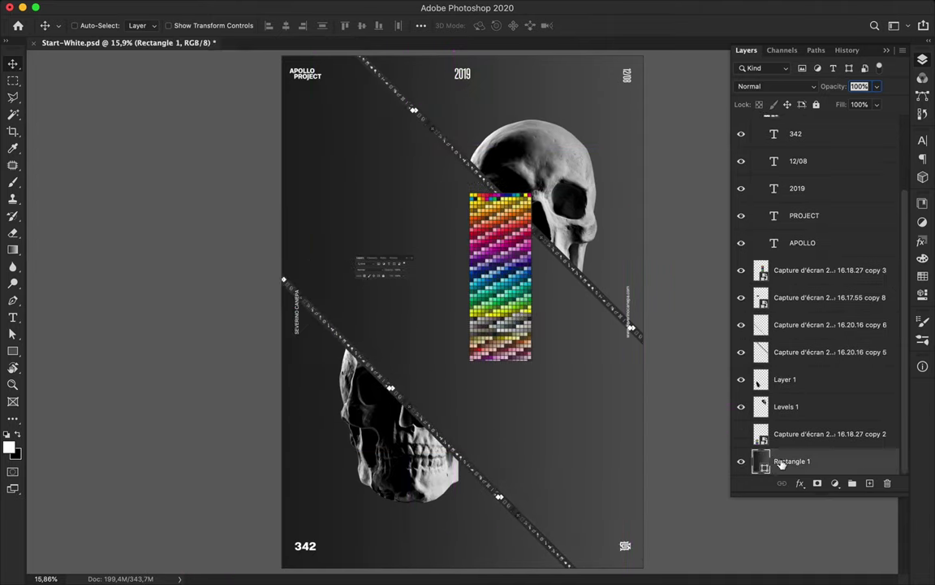
Copy the dark background below the lower diagonal onto a new layer and nudge it up-left.
key("l")
scroll(479, 428, "down", 1)
left_click(295, 275)
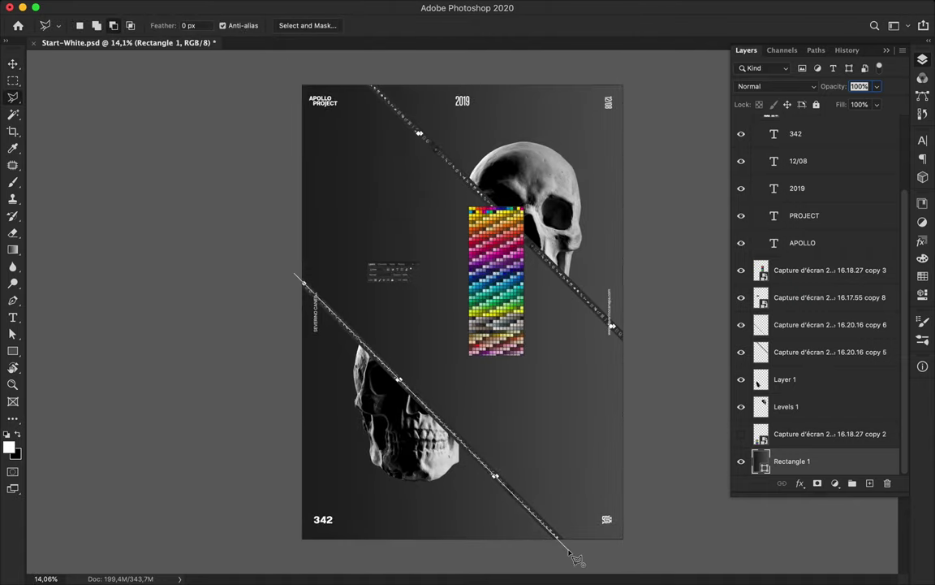
left_click(294, 276)
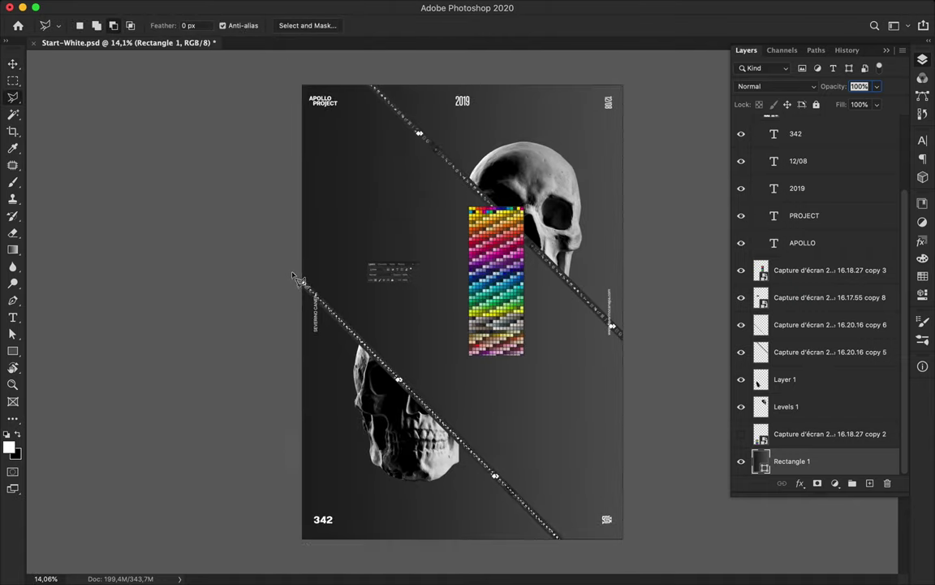
key("ctrl+j")
key("ctrl+z")
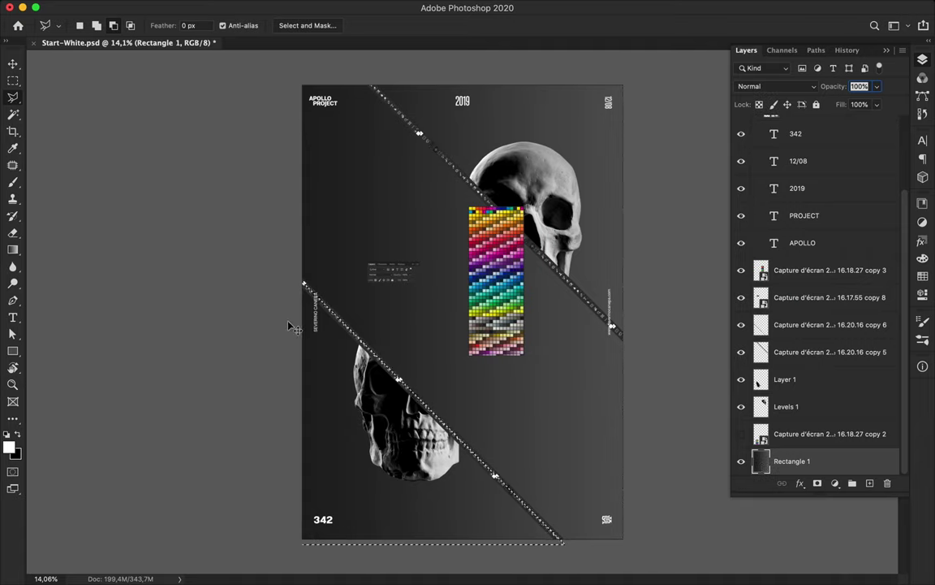
key("ctrl+j")
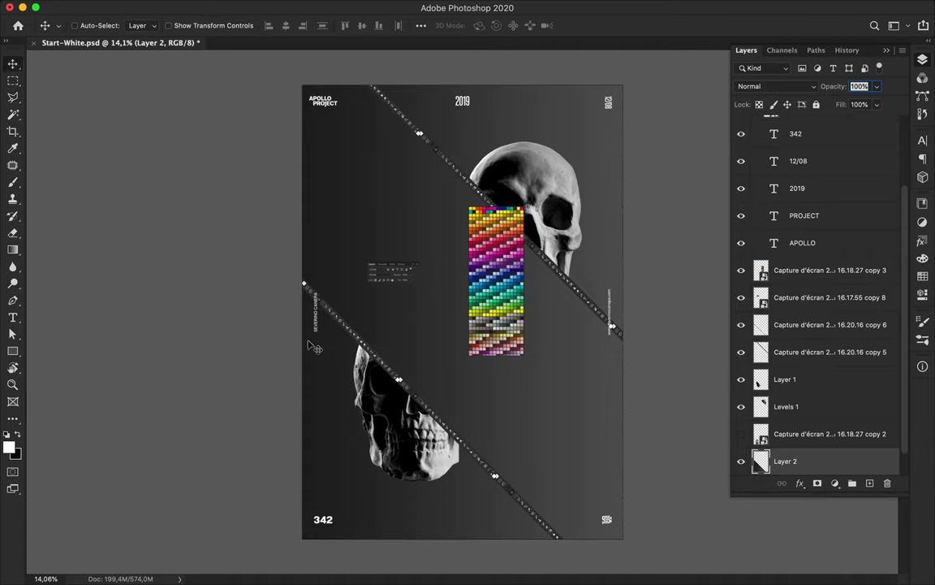
left_click_drag(341, 382, 292, 357)
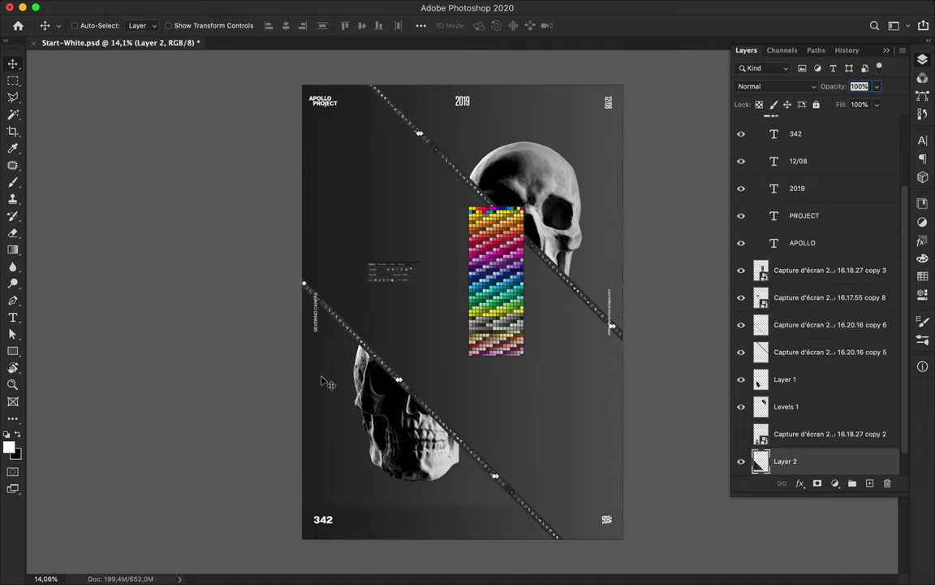
Apply a Mosaic pixelate filter with cell size 156 to the copied slice.
left_click(363, 8)
left_click(518, 270)
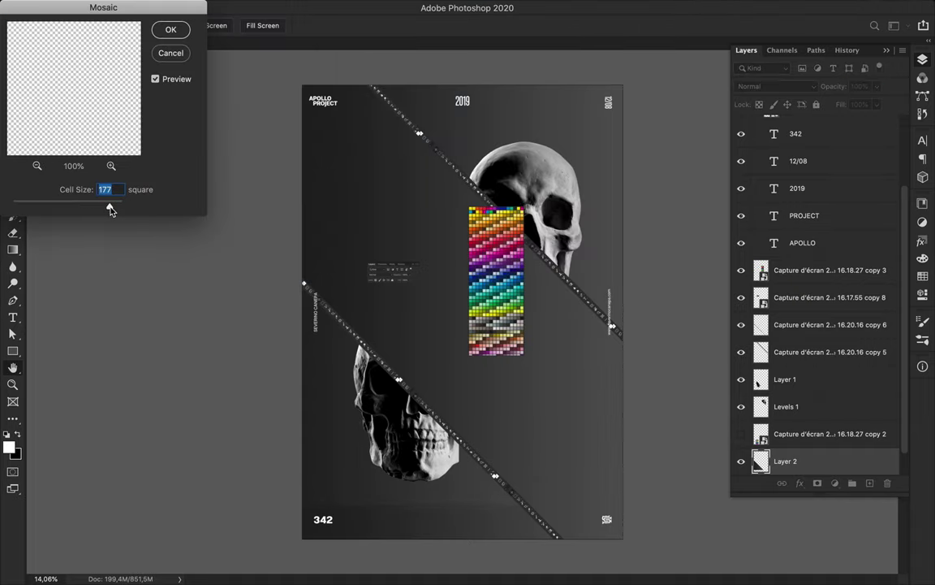
left_click(170, 53)
left_click(304, 7)
double_click(304, 6)
left_click(268, 272)
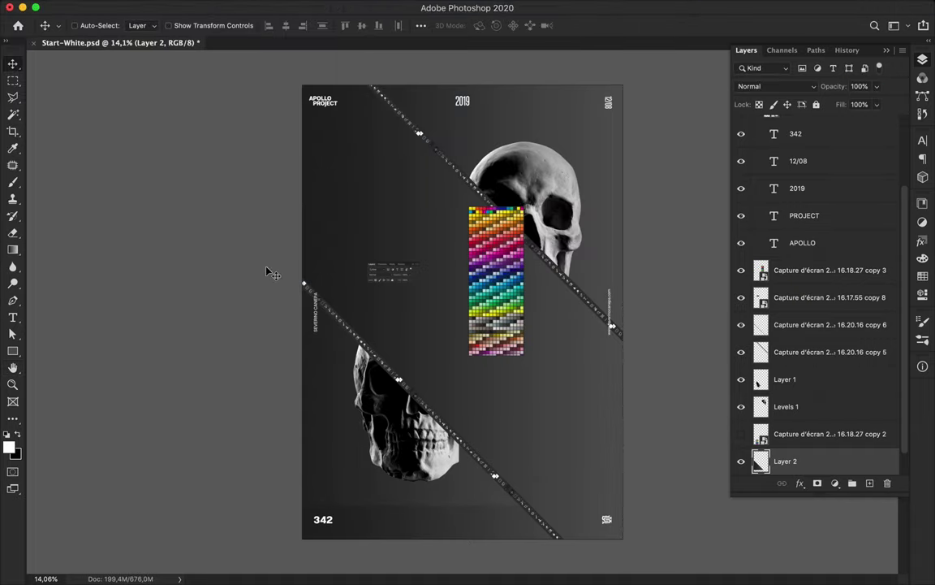
scroll(846, 424, "down", 1)
left_click(305, 6)
mouse_move(318, 210)
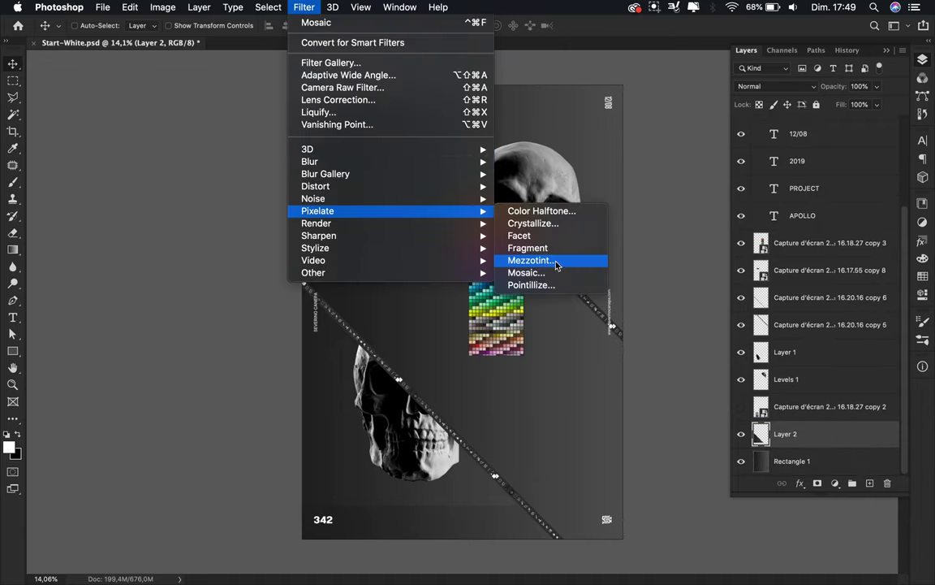
left_click(555, 272)
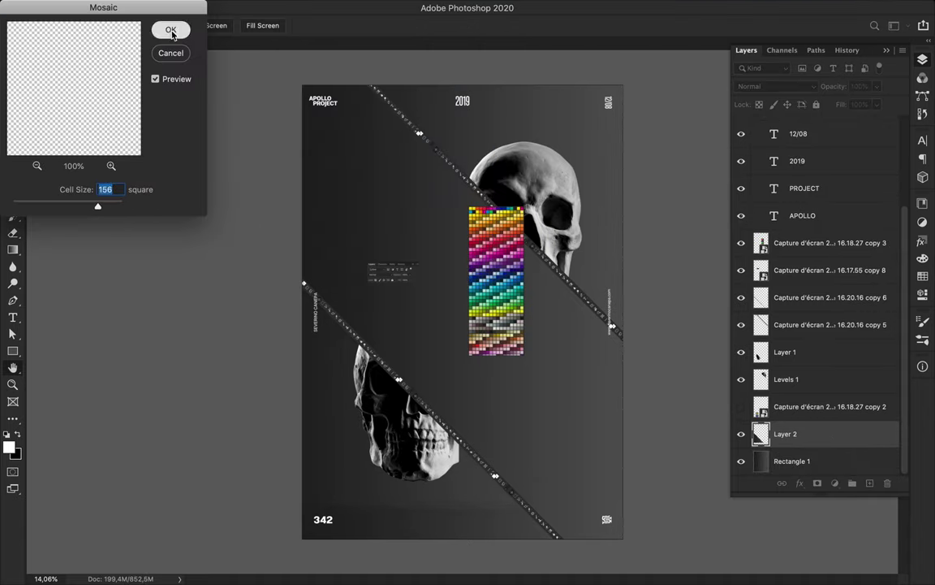
left_click(171, 31)
left_click(365, 345)
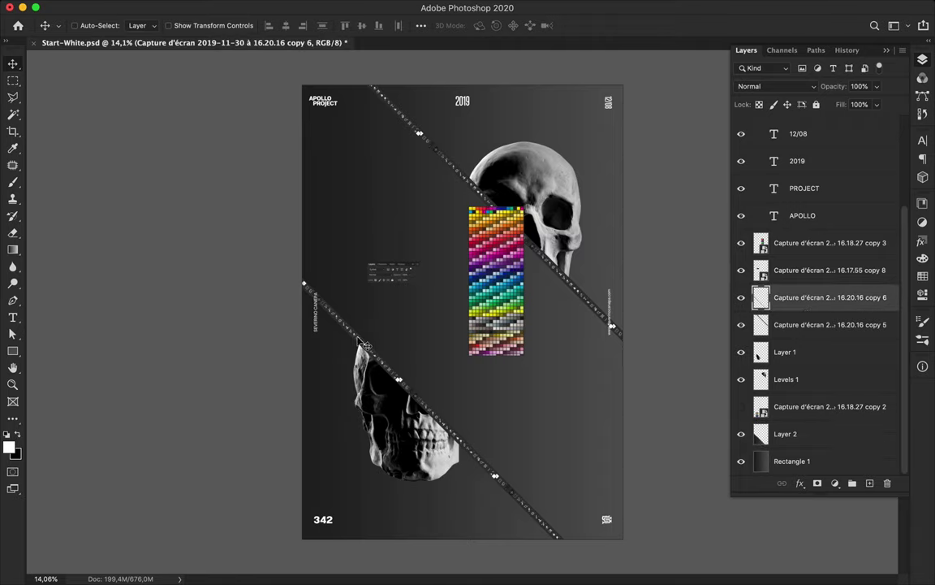
Add a new layer and paint a black band along the lower diagonal.
key("ctrl+shift+alt+n")
key("b")
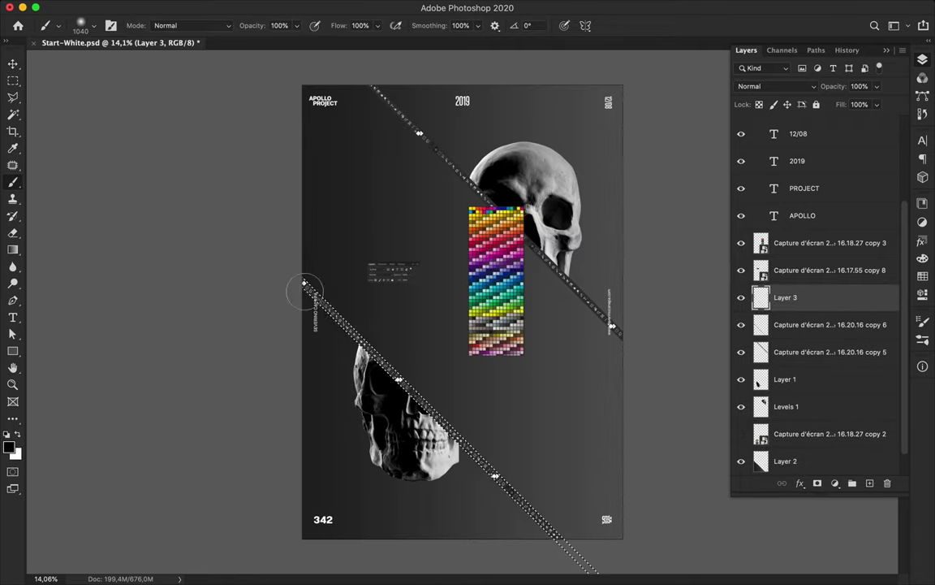
left_click(304, 284)
left_click(574, 553, "shift")
key("v")
key("m")
Blur the black band with a 59-pixel Gaussian Blur and set Layer 3 to Overlay.
left_click(397, 244)
key("v")
left_click(268, 7)
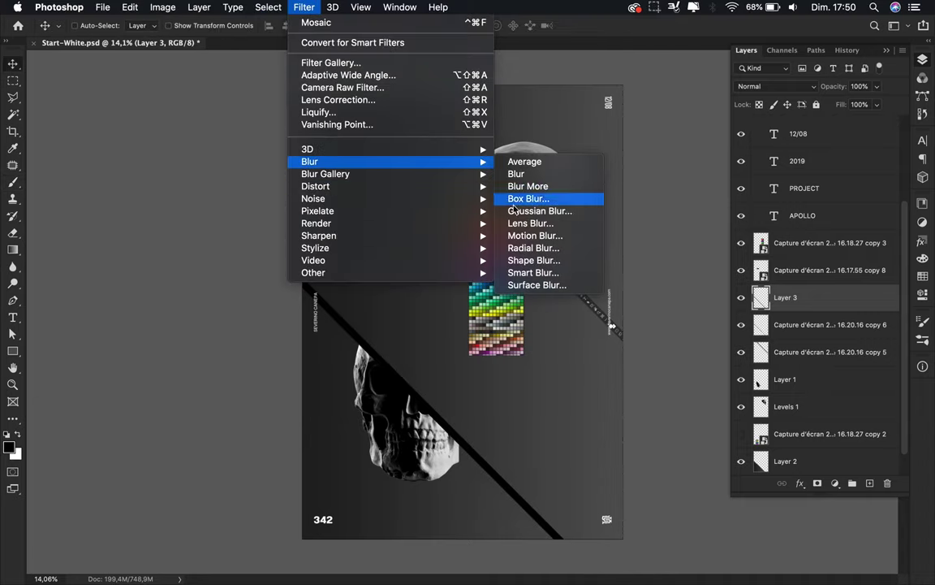
mouse_move(310, 161)
left_click(540, 227)
left_click_drag(647, 313, 661, 311)
key("Return")
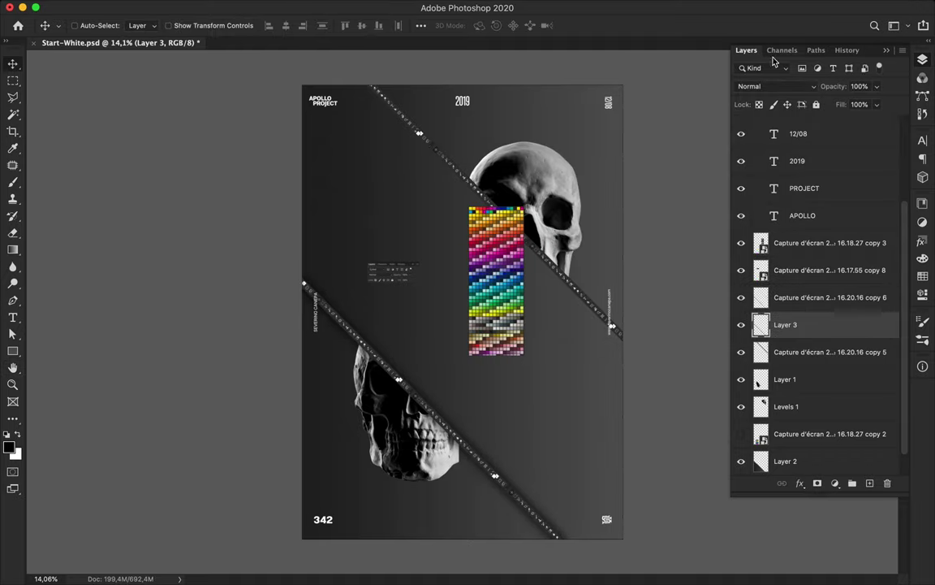
left_click(767, 86)
left_click(755, 226)
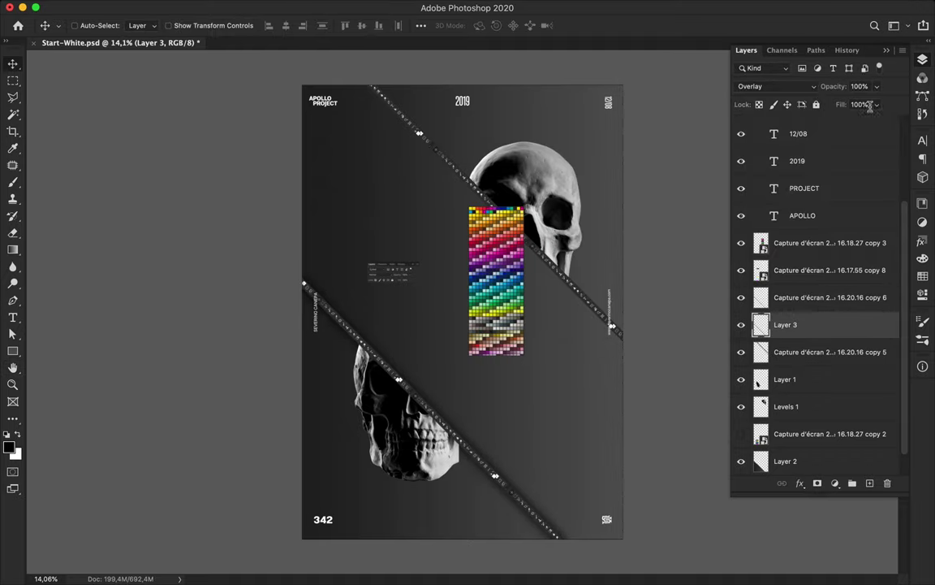
left_click_drag(693, 217, 532, 243)
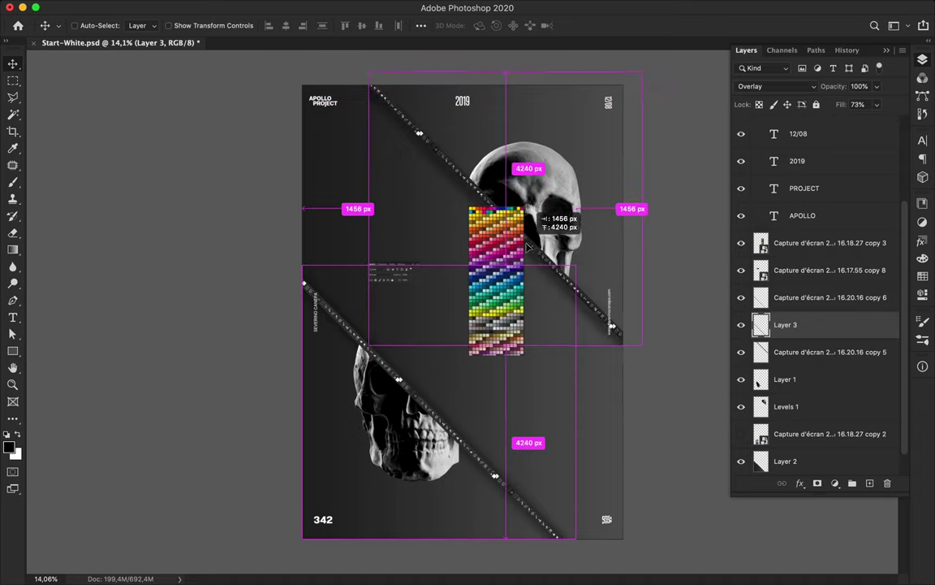
Load the upper diagonal strip's outline as a selection and add empty Layer 4.
left_click(789, 299)
left_click(761, 298, "ctrl")
left_click(756, 352)
left_click(869, 483, "ctrl")
Apply a filter to Layer 4, enter 73, and set it to Overlay blending.
key("b")
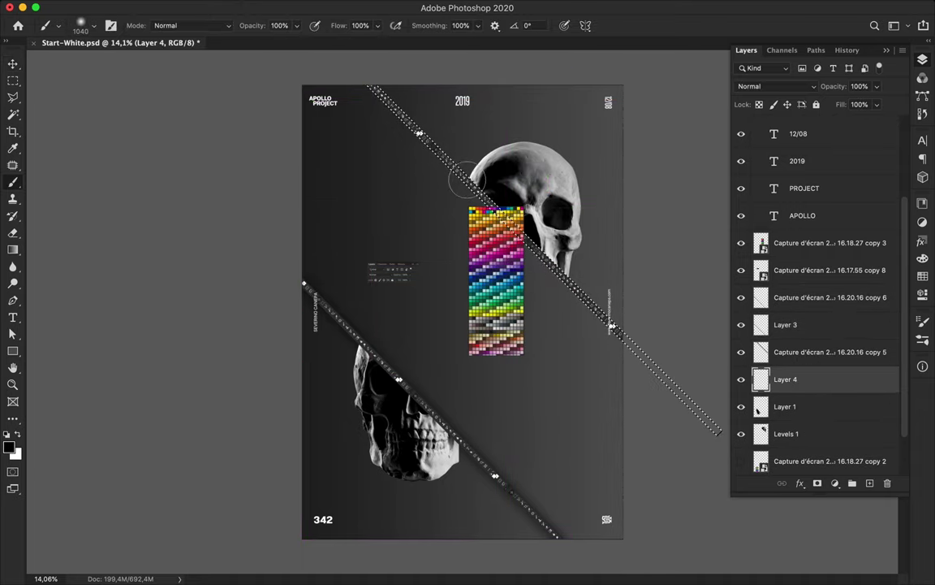
key("m")
left_click(304, 7)
left_click(303, 7)
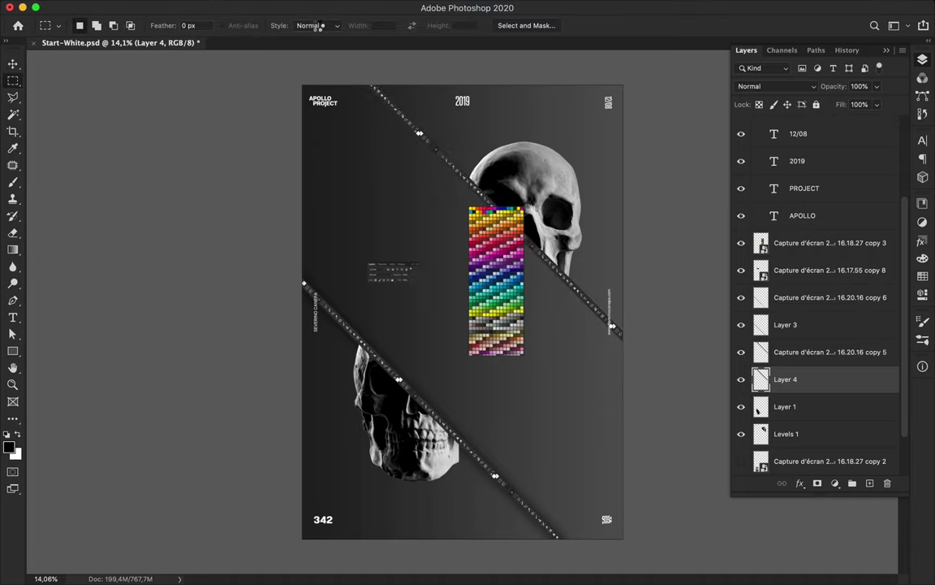
type("73")
left_click(776, 86)
left_click(763, 224)
Move the colour-swatch block down and right, then select the Levels 1 and swatch layers.
key("v")
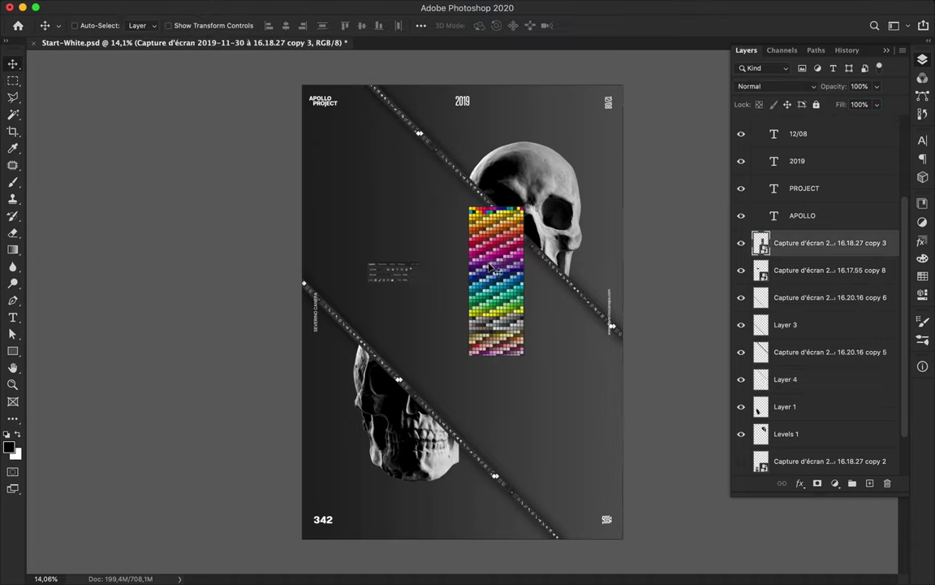
left_click_drag(492, 241, 573, 396)
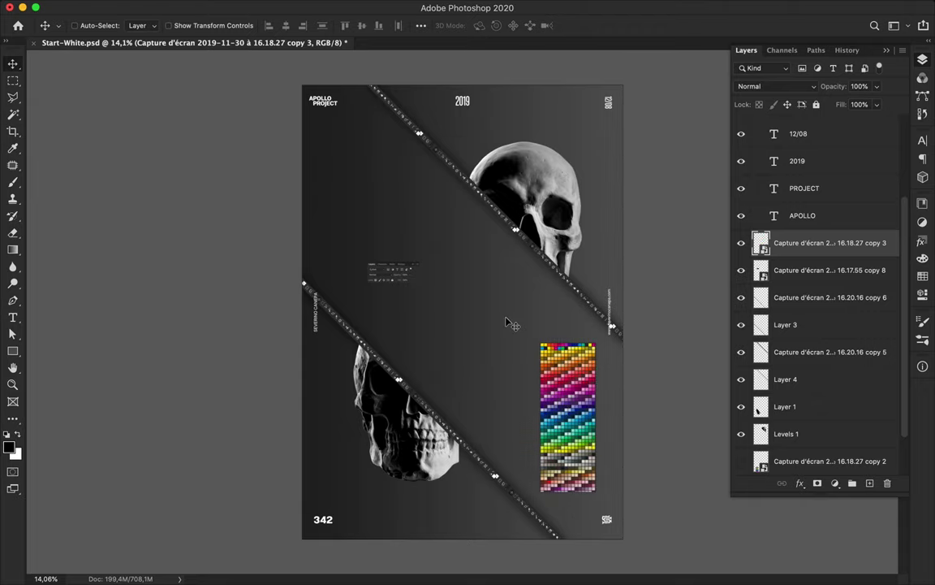
left_click(566, 178)
scroll(490, 309, "down", 2)
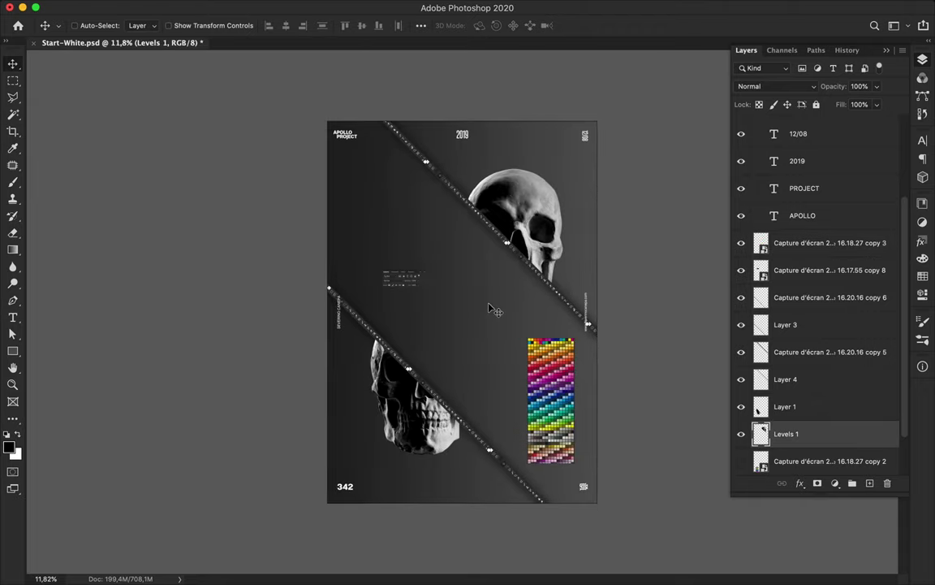
scroll(489, 309, "down", 1)
left_click(542, 355)
scroll(487, 324, "up", 5)
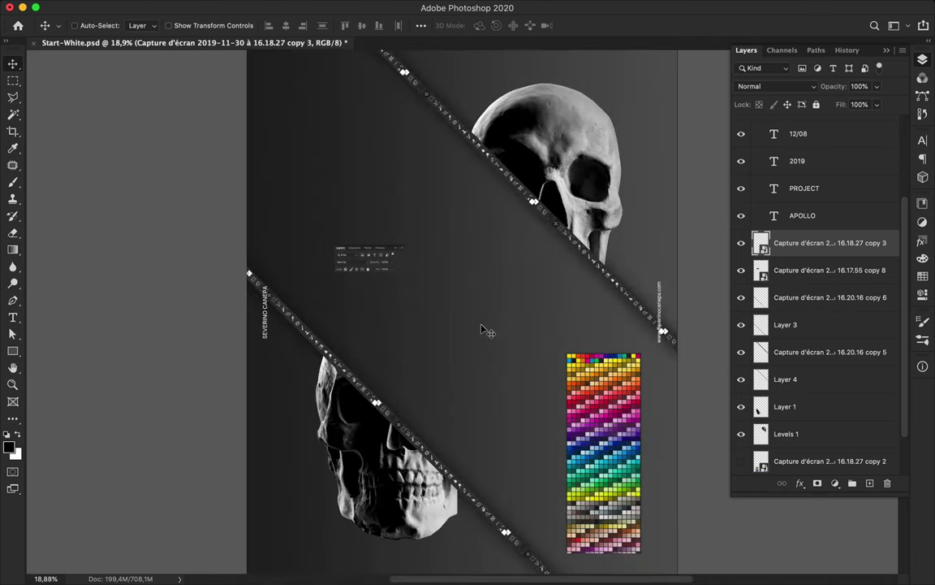
Align the vertical name text to the canvas, reposition it, and restack the swatch layer below Levels 1.
left_click(255, 296)
left_click(421, 25)
left_click(461, 145)
left_click(460, 154)
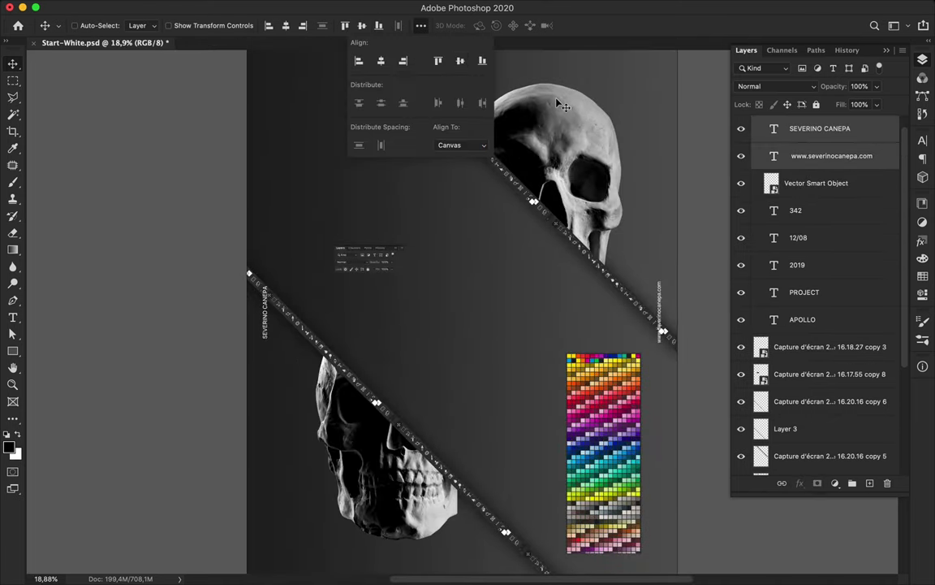
left_click(602, 269)
left_click_drag(274, 329, 662, 340)
scroll(688, 337, "down", 2)
left_click_drag(605, 423, 336, 422)
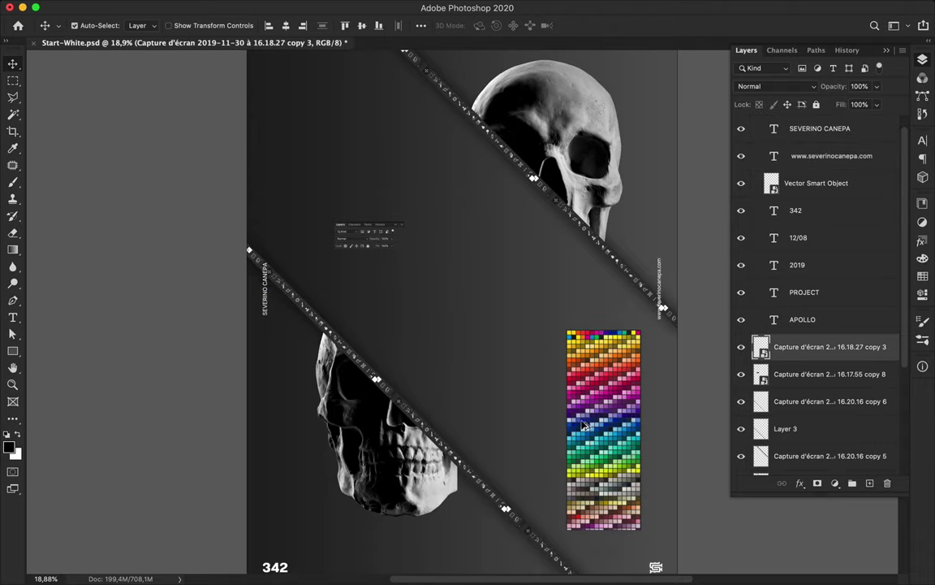
mouse_move(804, 401)
left_mouse_down()
mouse_move(806, 420)
mouse_move(804, 391)
left_mouse_up()
left_click(271, 6)
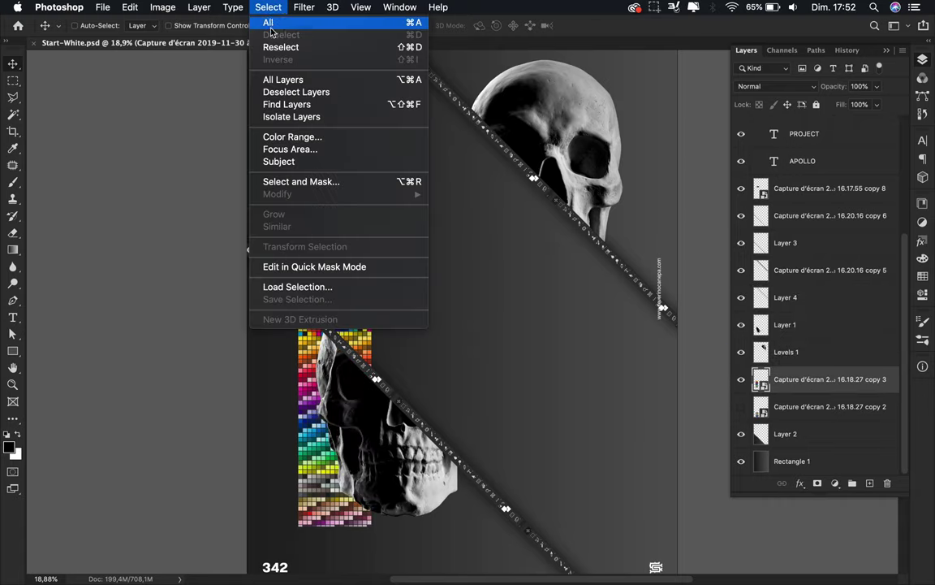
Fit the whole poster in view and set the Pen tool to Shape mode.
left_click(260, 22)
key("super+0")
scroll(477, 230, "down", 1)
key("p")
left_click(86, 25)
left_click(88, 13)
scroll(364, 88, "up", 2)
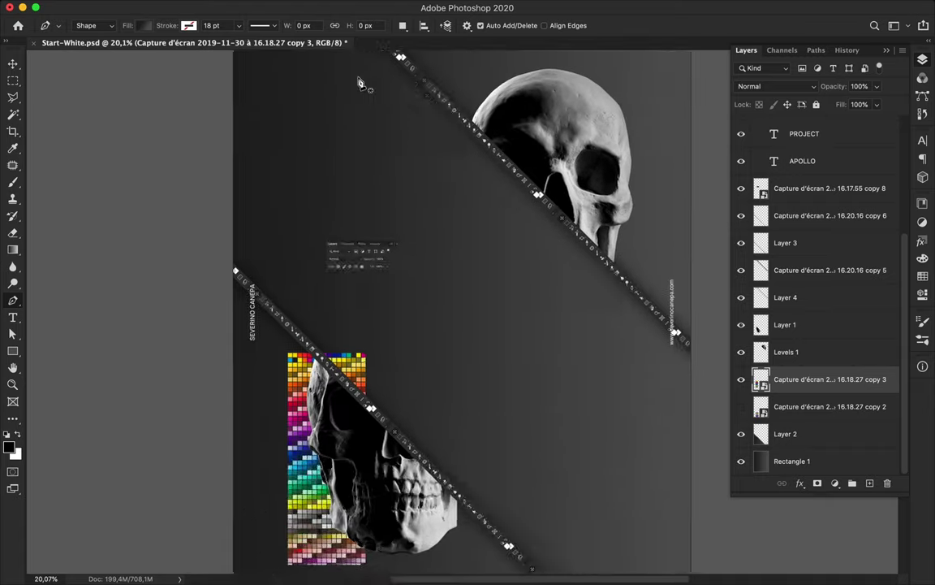
Draw a closed polygon along the upper diagonal strip and around the poster's left side.
left_click(360, 94)
scroll(569, 325, "down", 5)
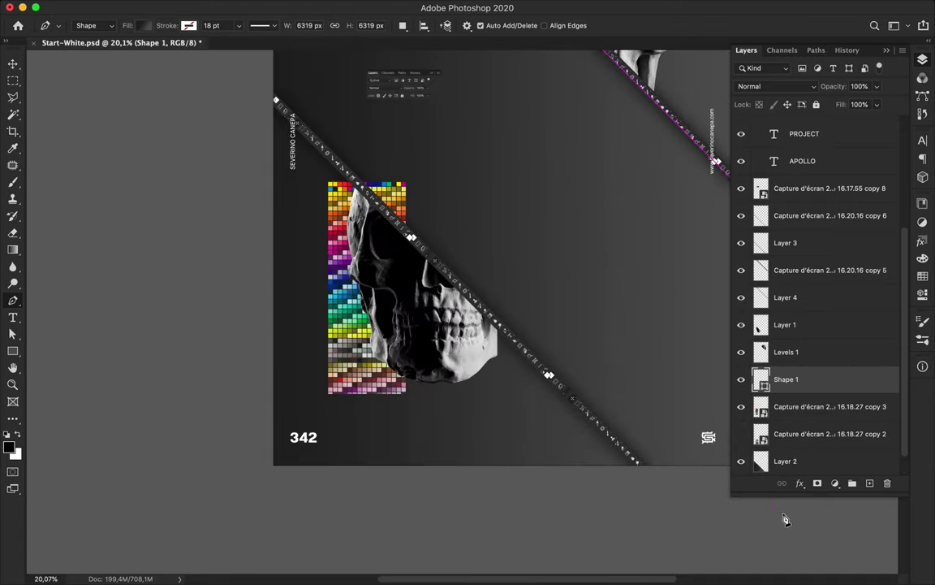
left_click(644, 475)
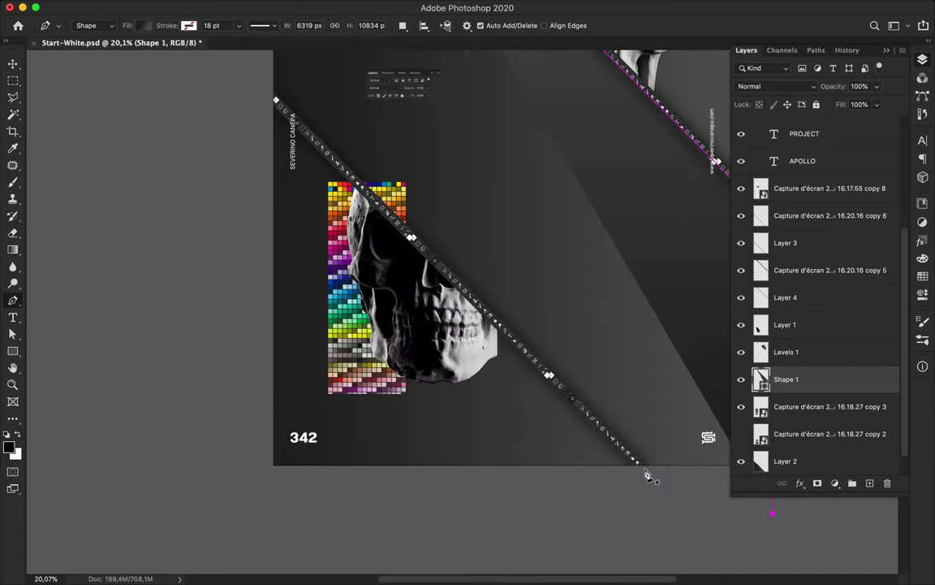
left_click(257, 88)
scroll(256, 89, "up", 6)
left_click(258, 135)
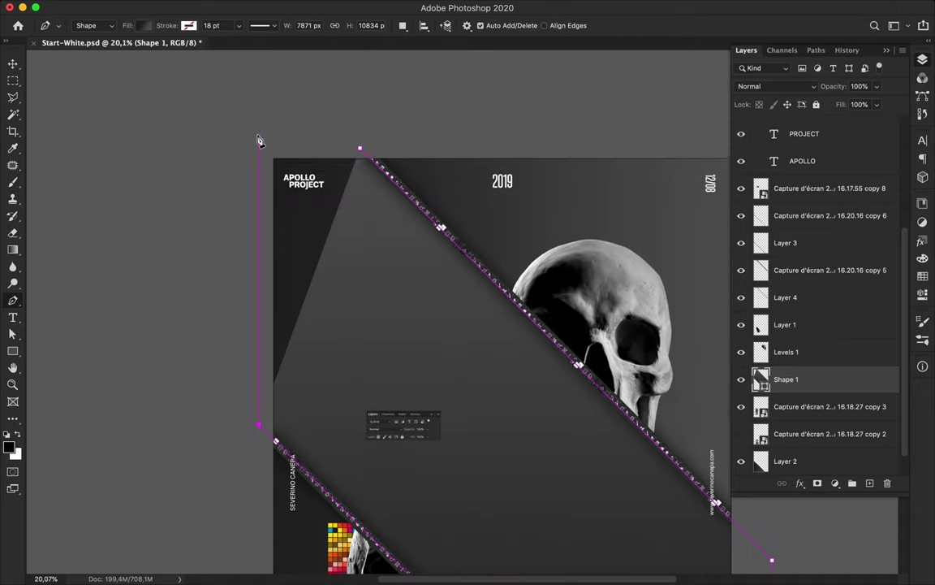
left_click(361, 152)
scroll(382, 125, "down", 2)
scroll(386, 125, "down", 2)
Raise Shape 1 to just below the top screenshot layer and rasterize it.
key("v")
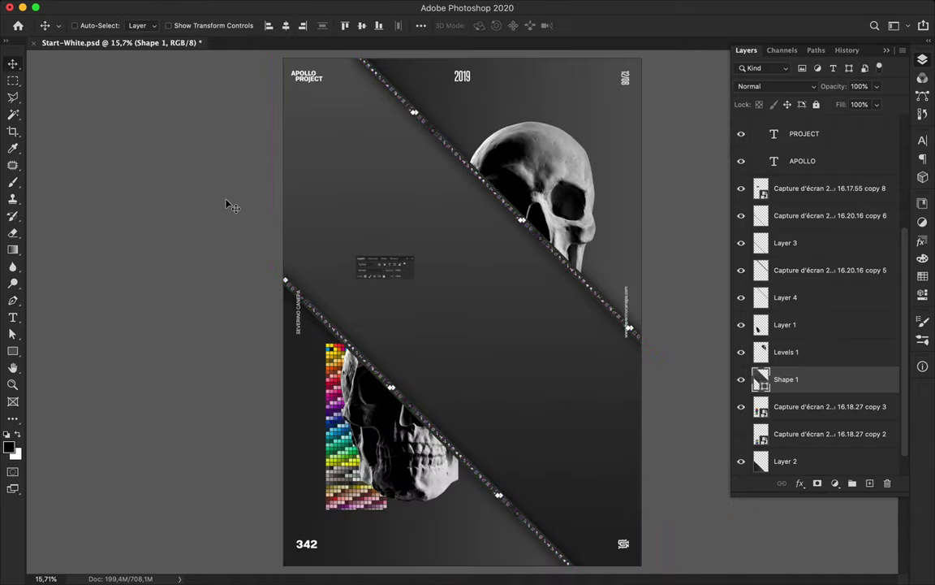
mouse_move(786, 379)
left_mouse_down()
mouse_move(810, 219)
mouse_move(804, 207)
left_mouse_up()
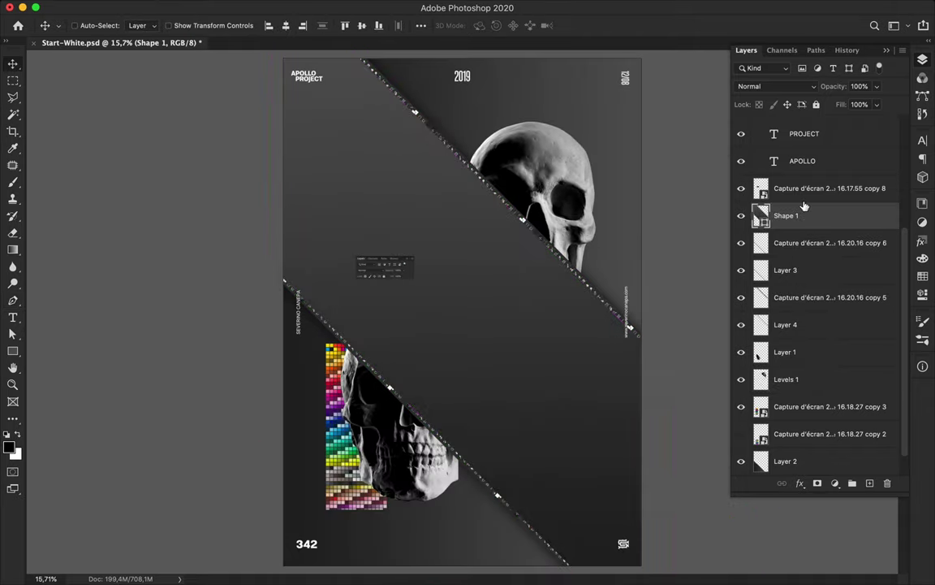
left_click(792, 274)
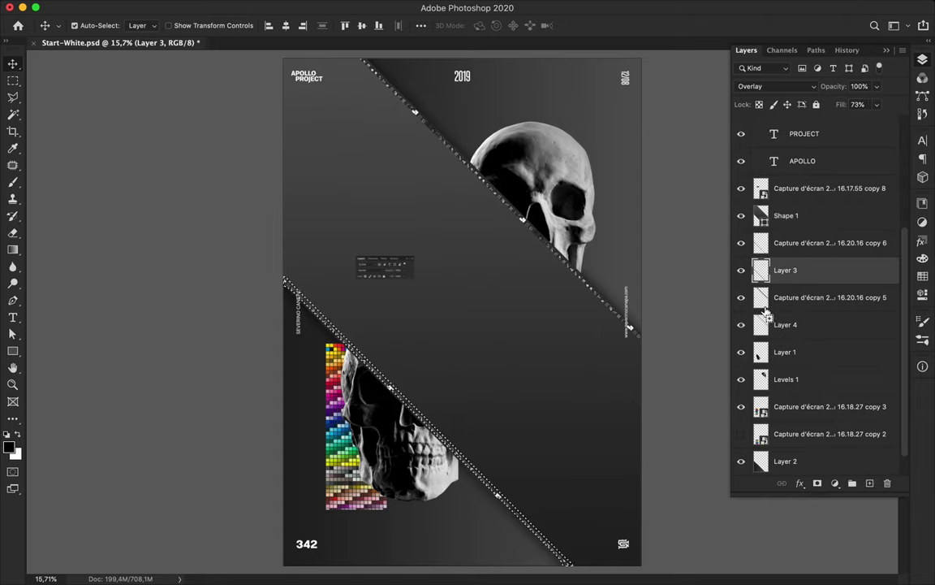
right_click(809, 218)
left_click(690, 212)
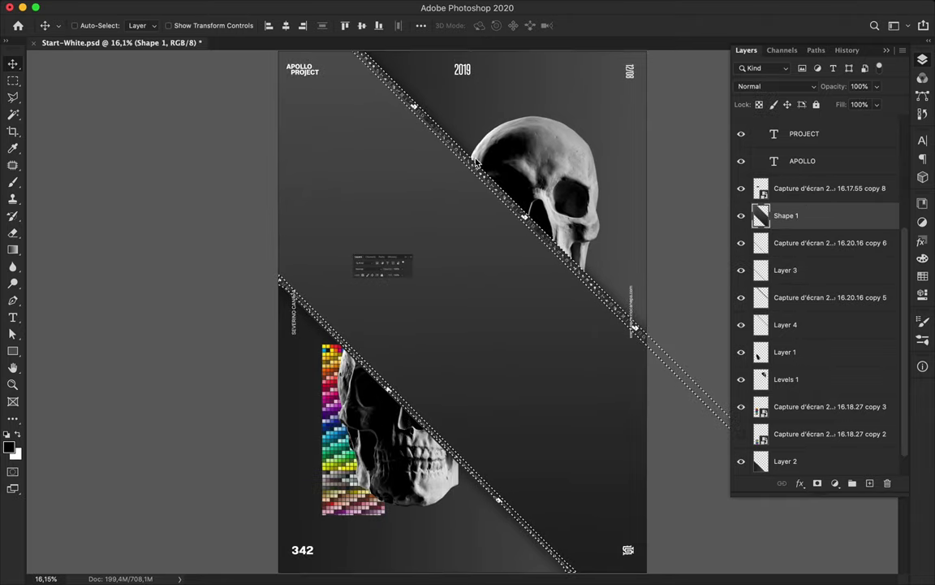
scroll(459, 307, "down", 2)
Set the eraser to full opacity and load both diagonal strips' outlines as one selection.
key("e")
key("0")
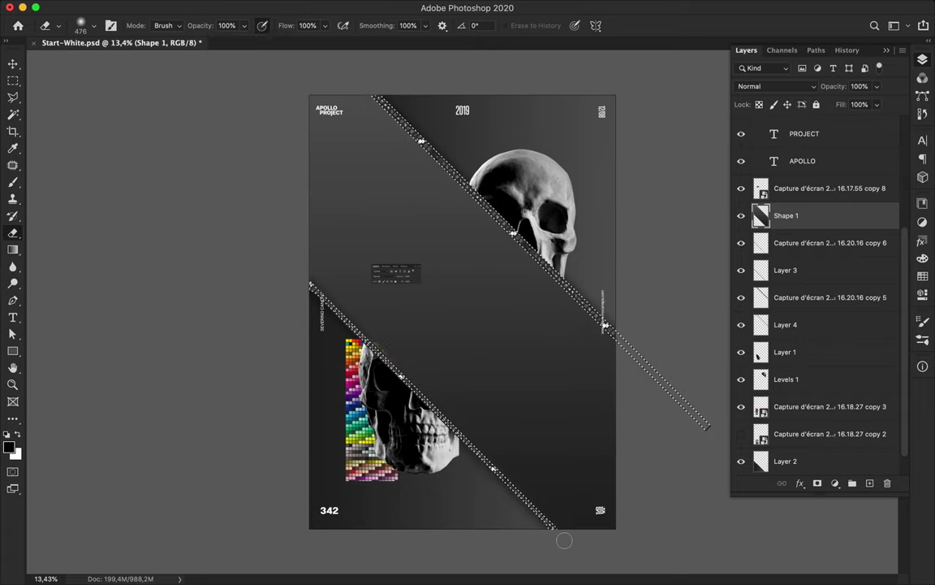
left_click(764, 273, "super")
left_click(761, 298, "super")
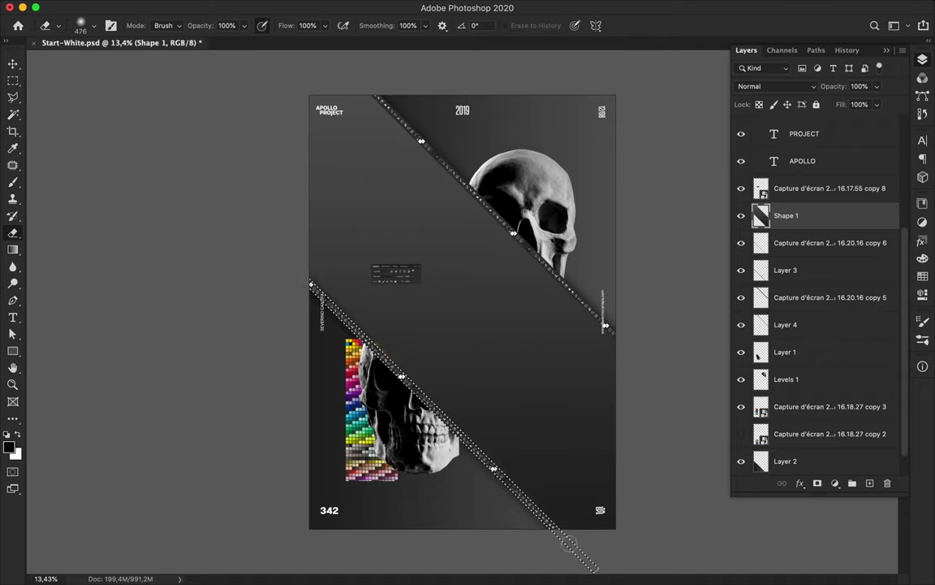
key("v")
key("super+d")
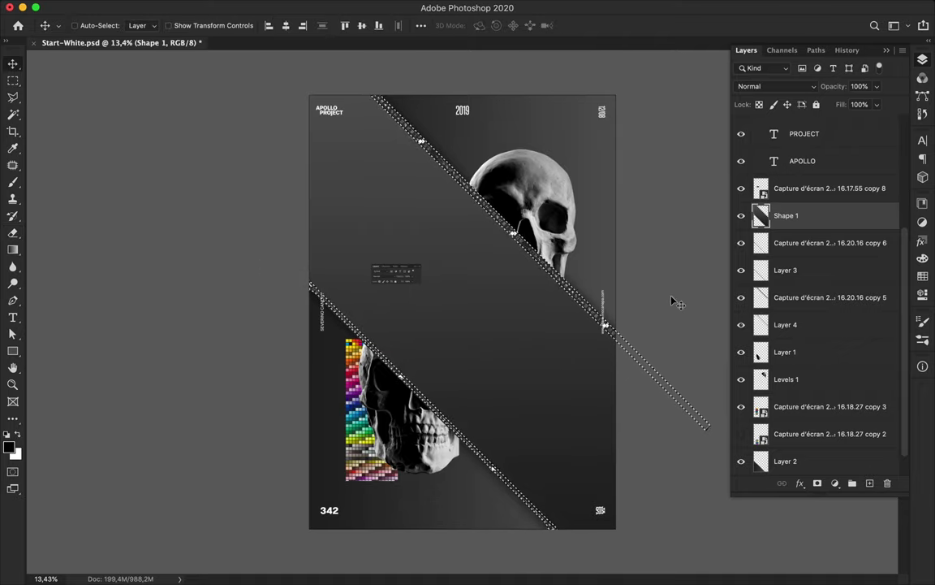
key("m")
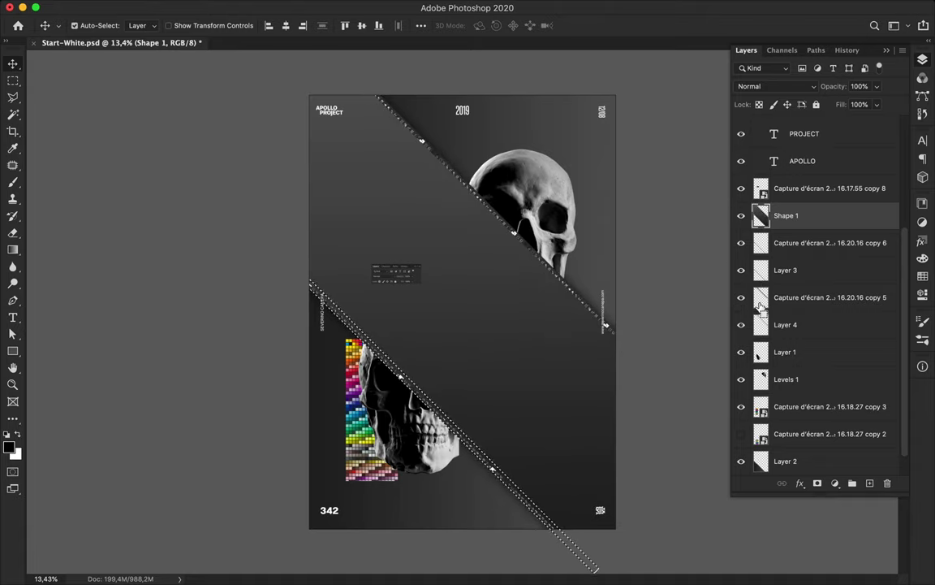
right_click(822, 223)
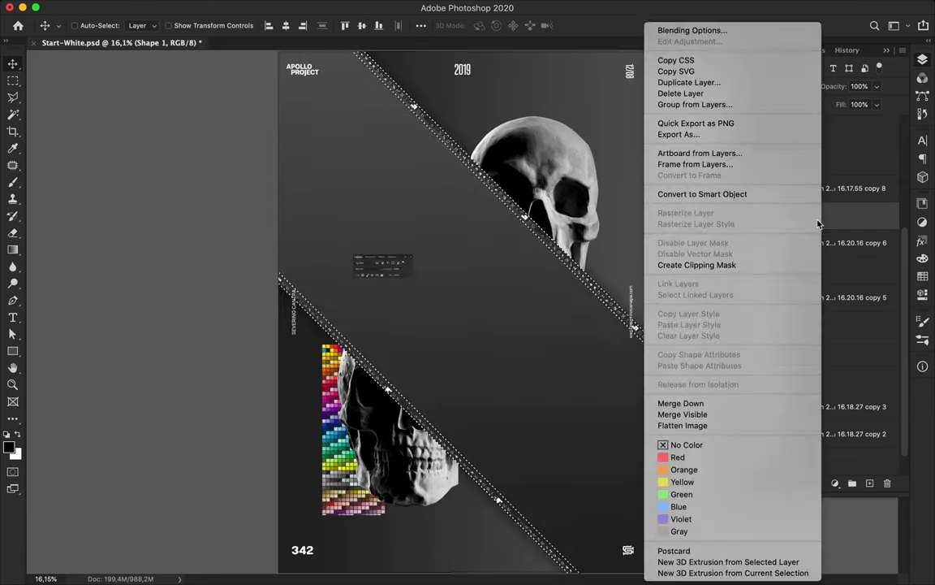
key("Escape")
key("e")
scroll(462, 312, "down", 3)
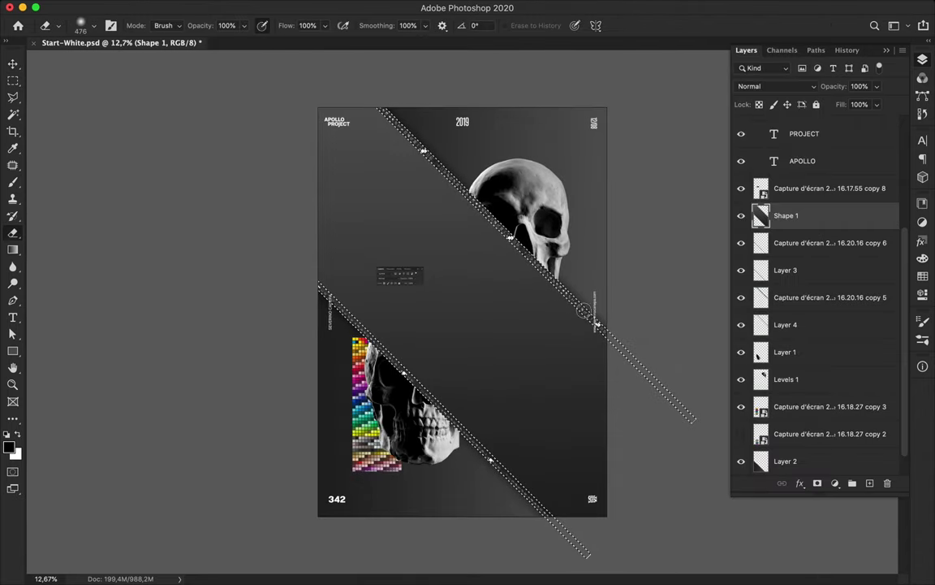
Fill the diagonal selection on the new Layer 5 with black, then deselect.
key("m")
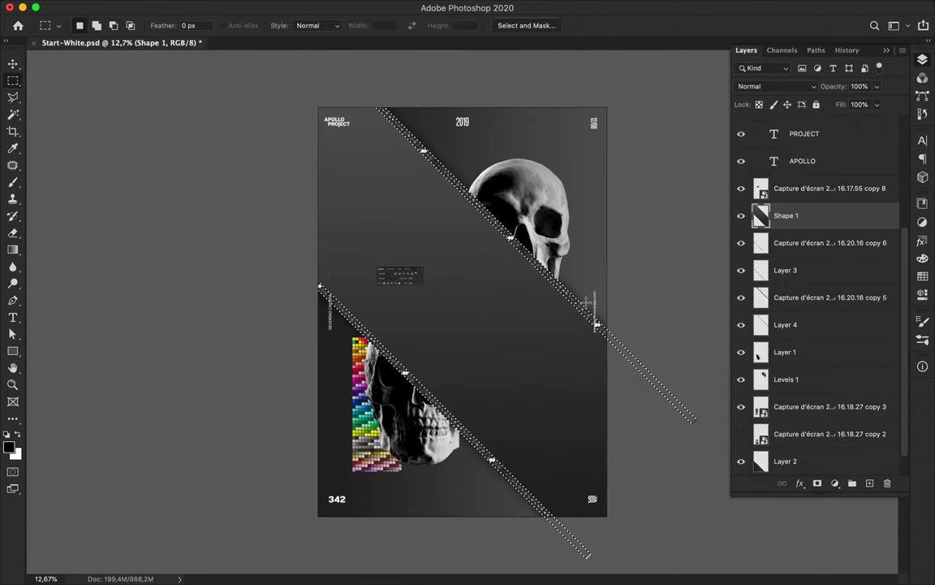
left_click(870, 483)
key("g")
key("k")
right_click(13, 249)
left_click(65, 259)
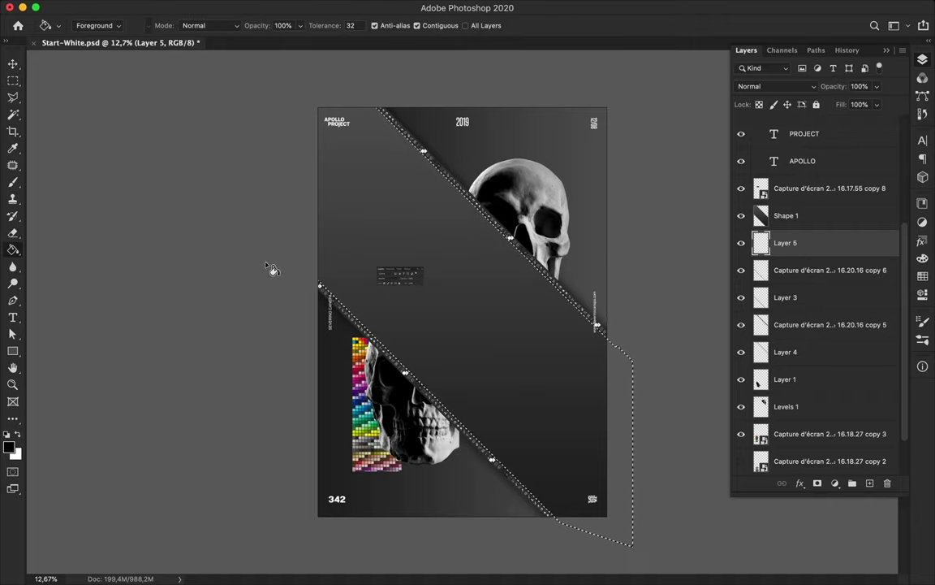
left_click(424, 258)
key("v")
key("ctrl+d")
Apply a Gaussian Blur with radius 106 to Layer 5.
left_click(303, 8)
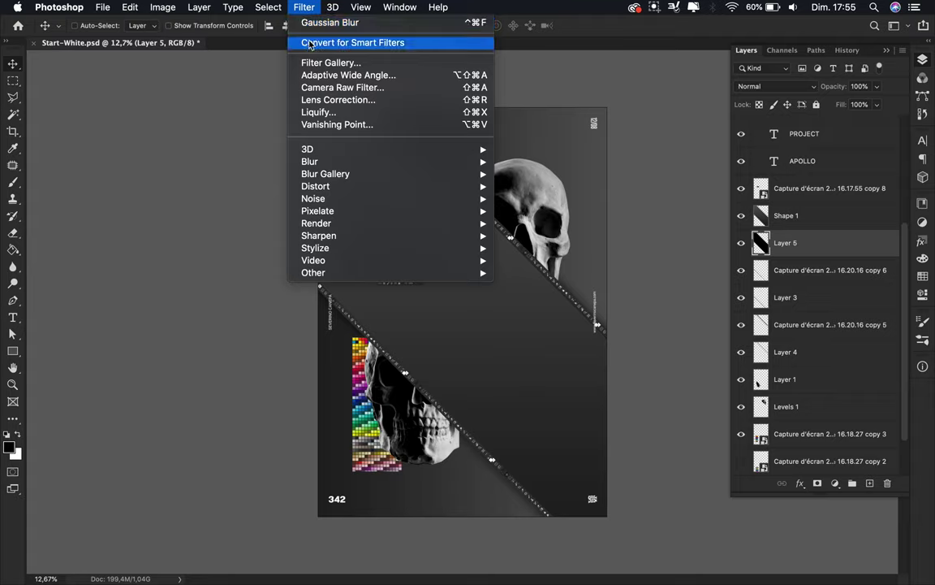
mouse_move(309, 162)
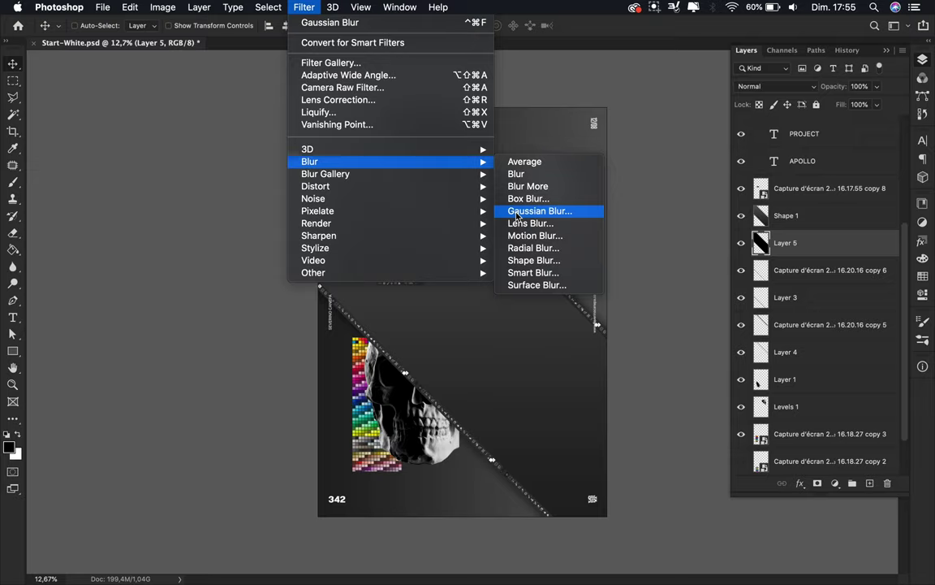
left_click(540, 210)
left_click_drag(648, 307, 660, 307)
left_click(743, 130)
Set Layer 5 to Overlay blend mode with 73% fill.
left_click(775, 86)
left_click(771, 213)
left_click(858, 104)
type("73")
key("Return")
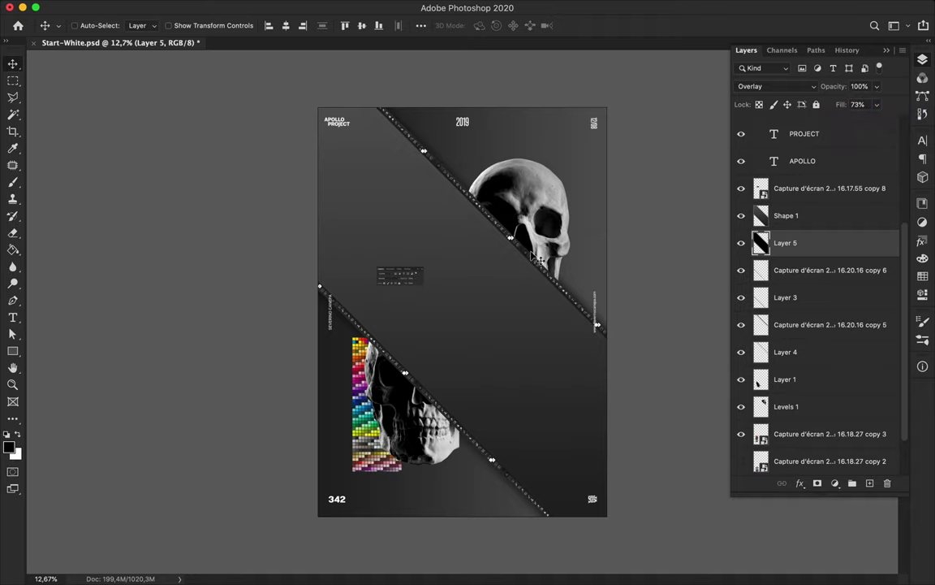
Move the toolbar screenshot beside the top skull and restack the swatch block above Layer 1.
scroll(544, 195, "down", 1)
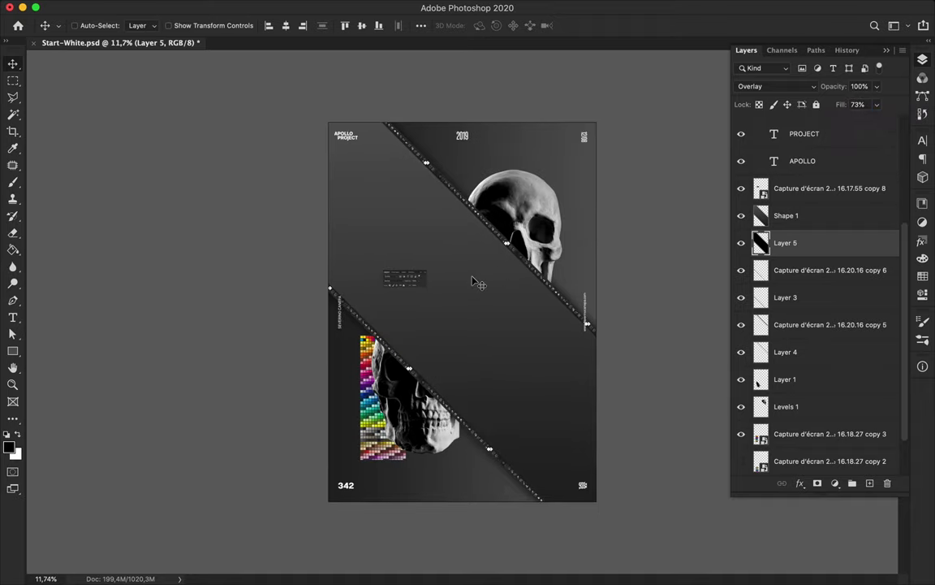
scroll(479, 276, "up", 1)
left_click_drag(358, 249, 571, 177)
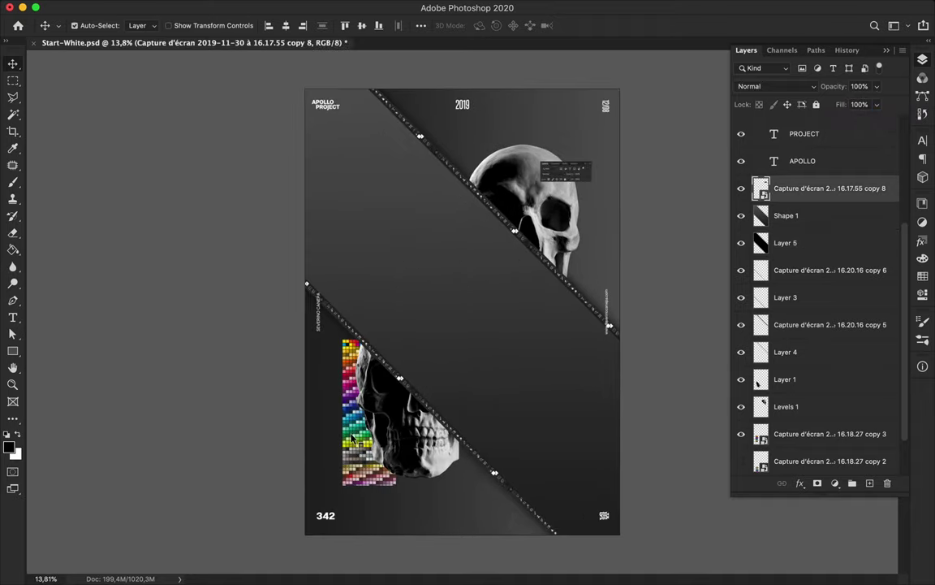
left_click_drag(354, 438, 342, 428)
left_click_drag(829, 434, 801, 382)
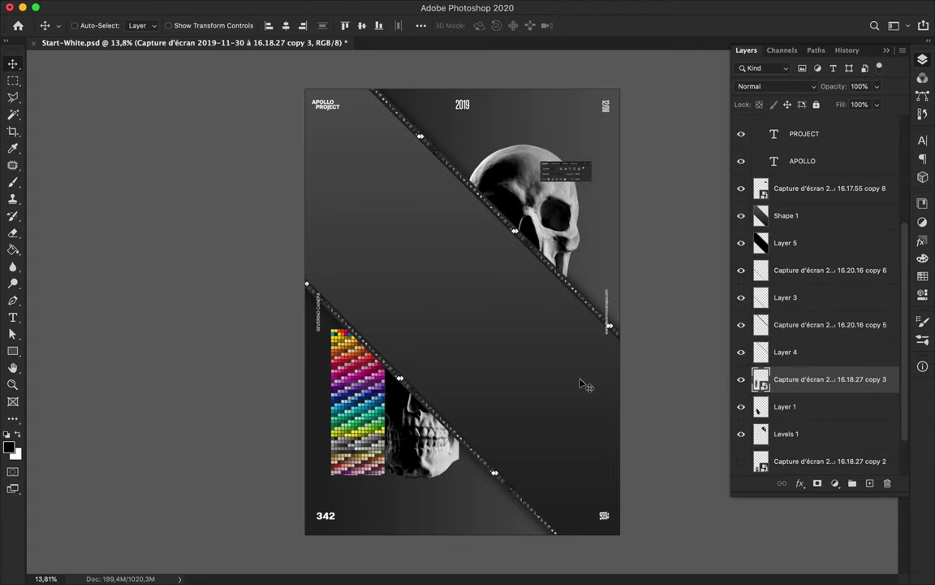
Duplicate the swatch block under the top diagonal and the toolbar screenshot to the lower left.
left_click_drag(352, 436, 559, 298)
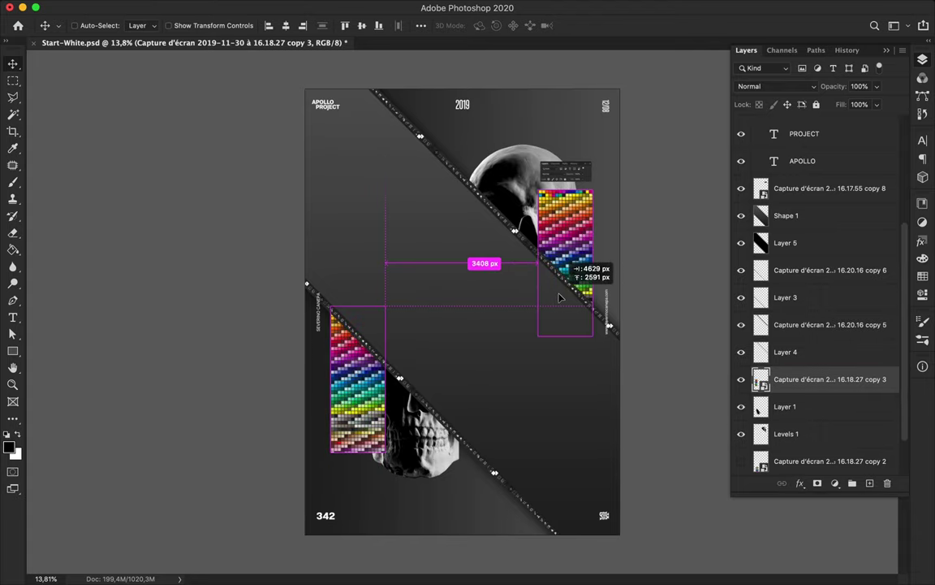
left_click_drag(558, 298, 566, 304)
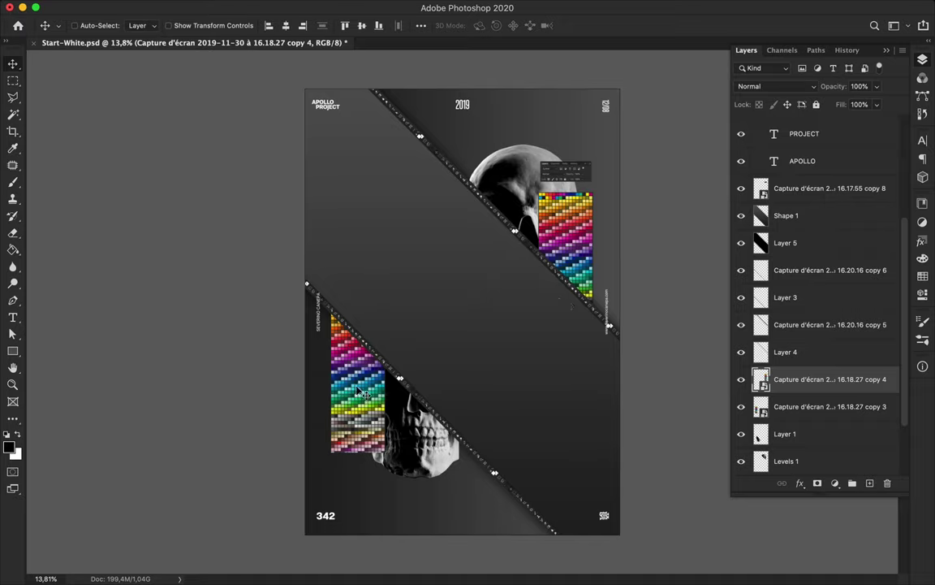
left_click_drag(362, 393, 362, 492)
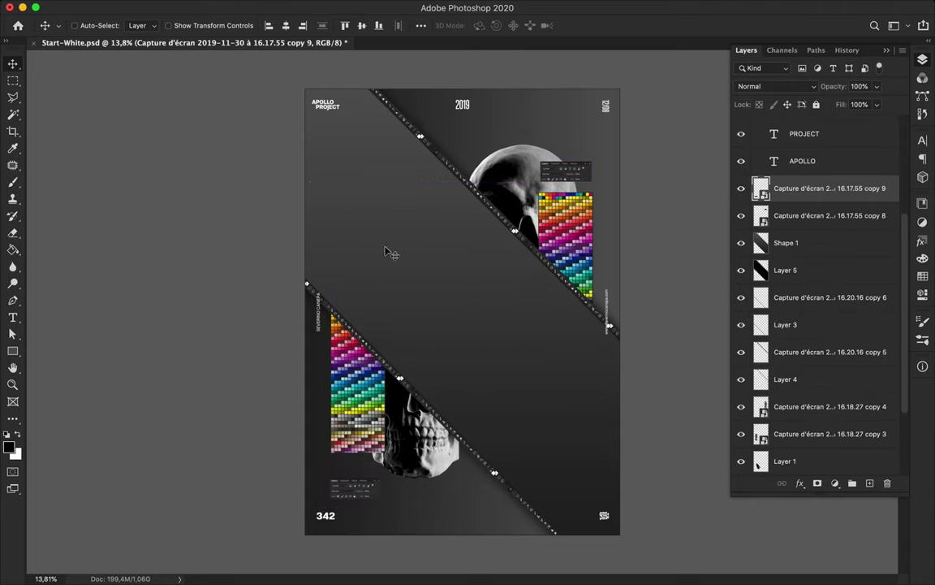
Switch the type tool to Vertical Type and back to Horizontal Type.
key("t")
right_click(12, 317)
right_click(12, 317)
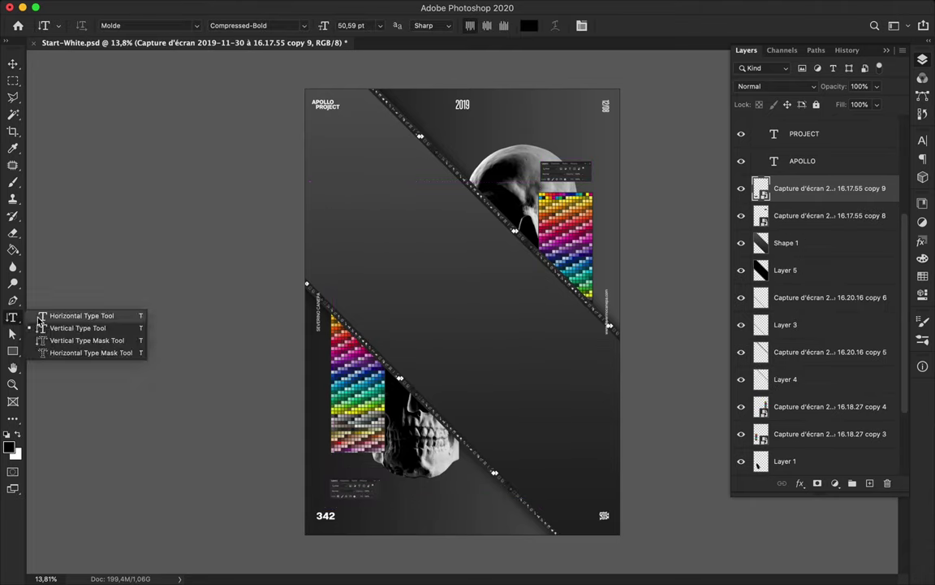
left_click(78, 327)
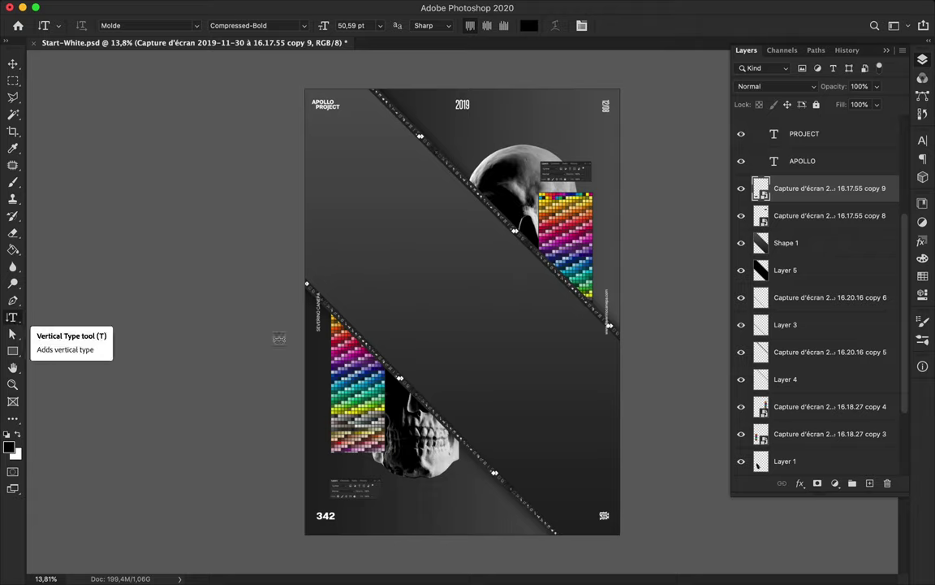
right_click(12, 317)
left_click(81, 312)
Select the lower-left swatch layer and start, then cancel, a Gaussian Blur.
key("v")
left_click(828, 434)
left_click(360, 7)
left_click(382, 29)
left_click(743, 154)
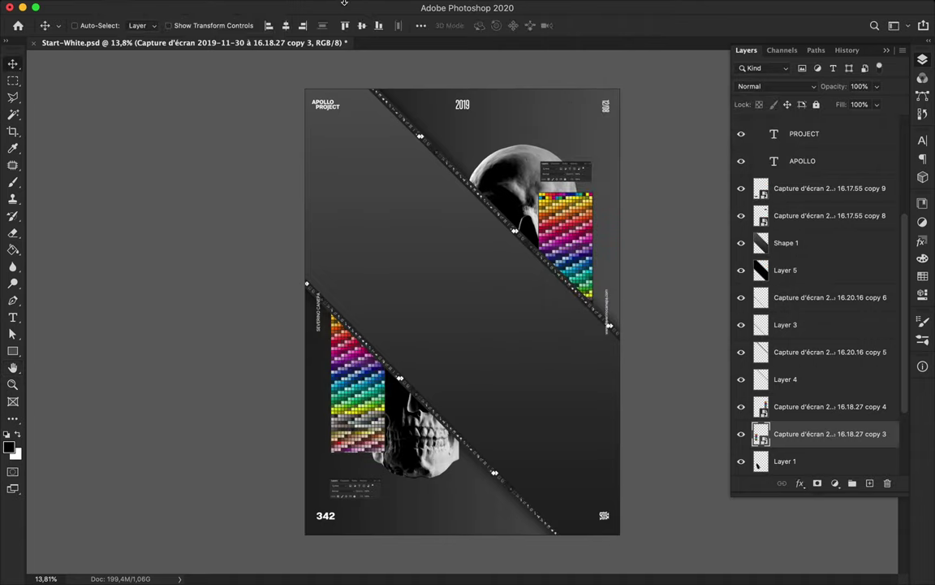
Apply a Mosaic filter with smaller cells to the lower-left swatch block.
left_click(304, 7)
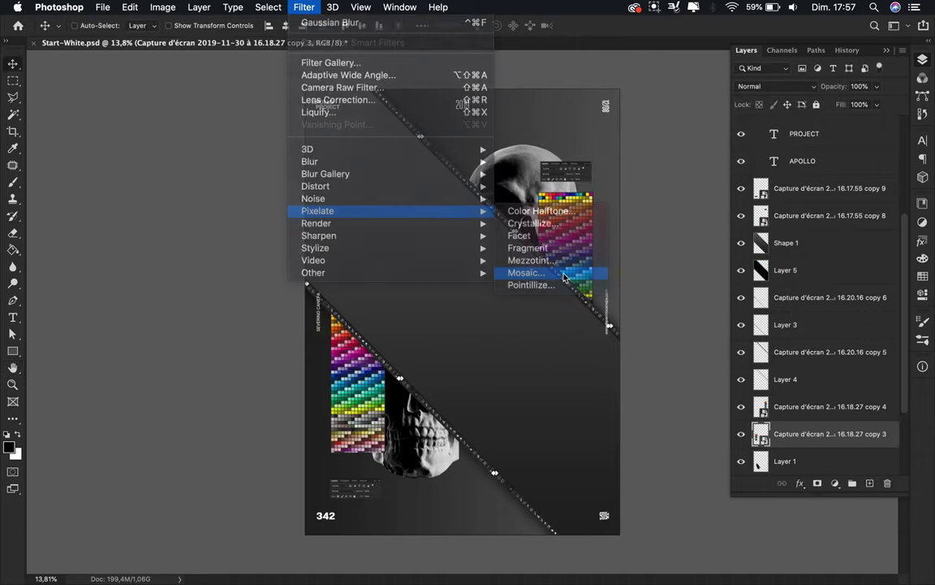
mouse_move(318, 210)
left_click(562, 273)
left_click_drag(87, 209, 77, 206)
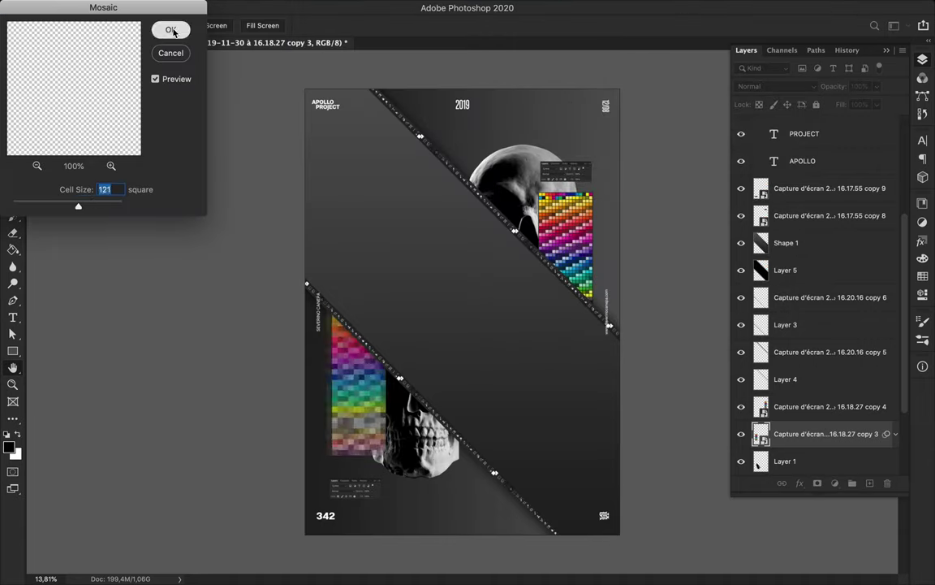
key("Return")
Duplicate Layer 1, apply Mosaic to the copy, and move it toward the bottom right.
left_click(758, 461)
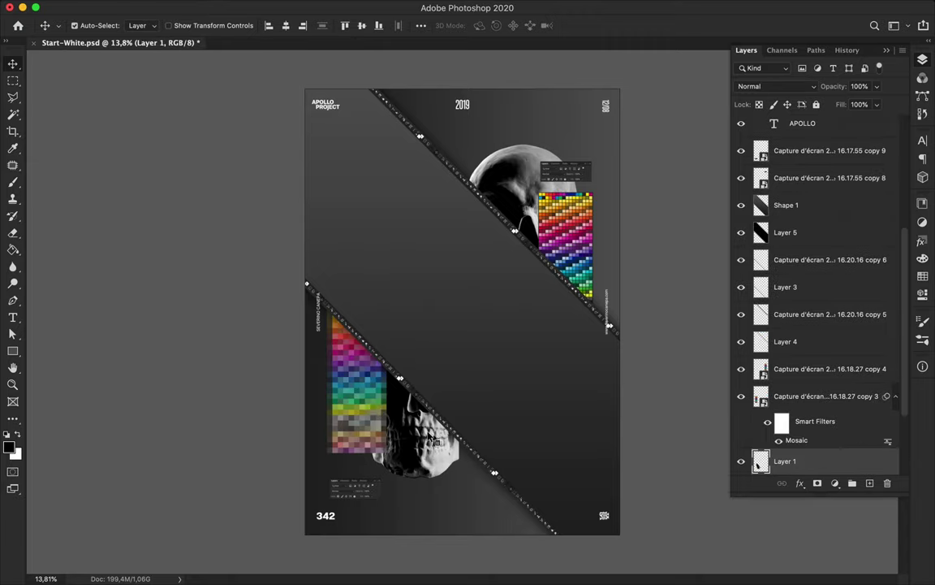
key("ctrl+j")
left_click(274, 7)
left_click(314, 23)
left_click_drag(397, 425, 513, 528)
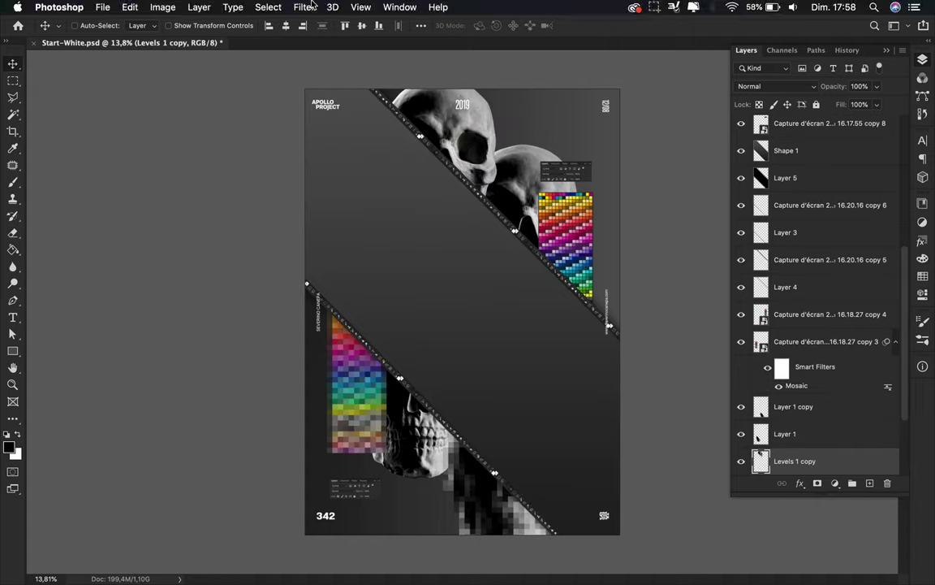
Nudge the pixelated skull up-left, tuck the swatch block below Layer 1, and start a text layer.
left_click(292, 6)
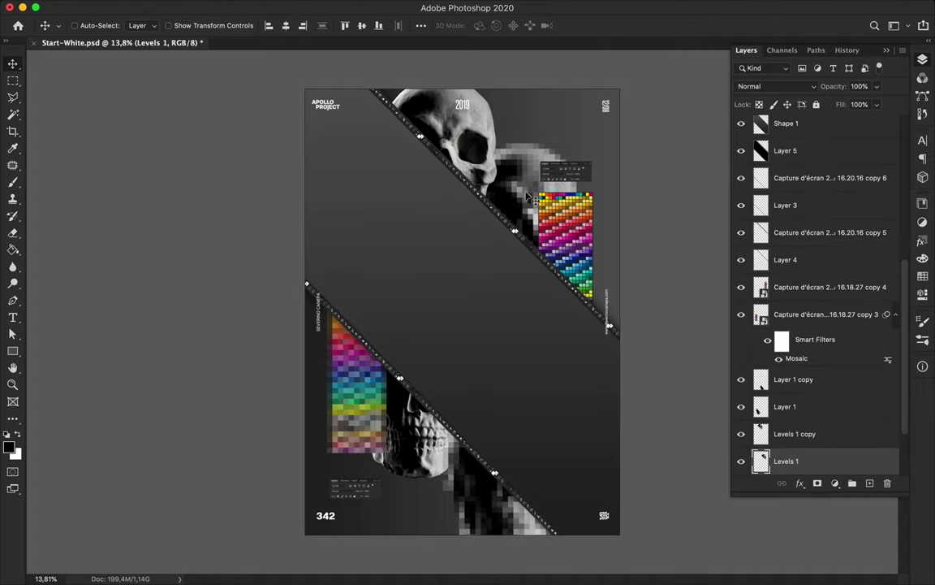
left_click_drag(532, 198, 520, 187)
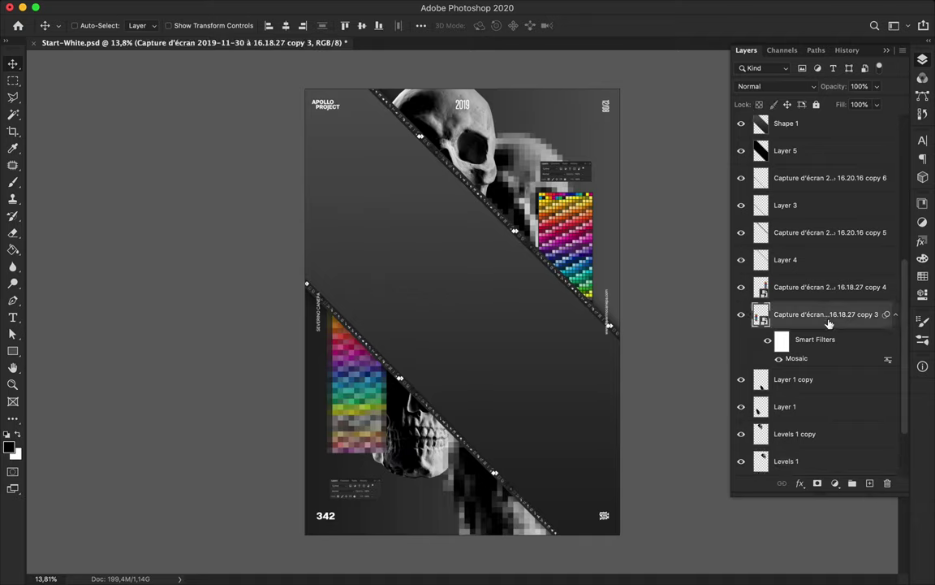
left_click_drag(829, 316, 844, 422)
mouse_move(346, 404)
left_mouse_down()
mouse_move(332, 392)
mouse_move(341, 396)
left_mouse_up()
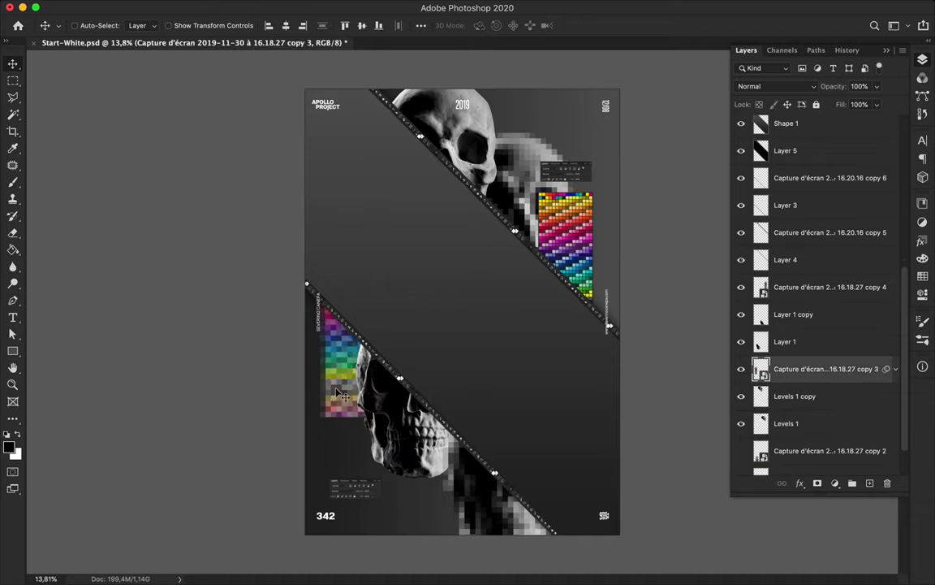
key("t")
left_click(403, 277)
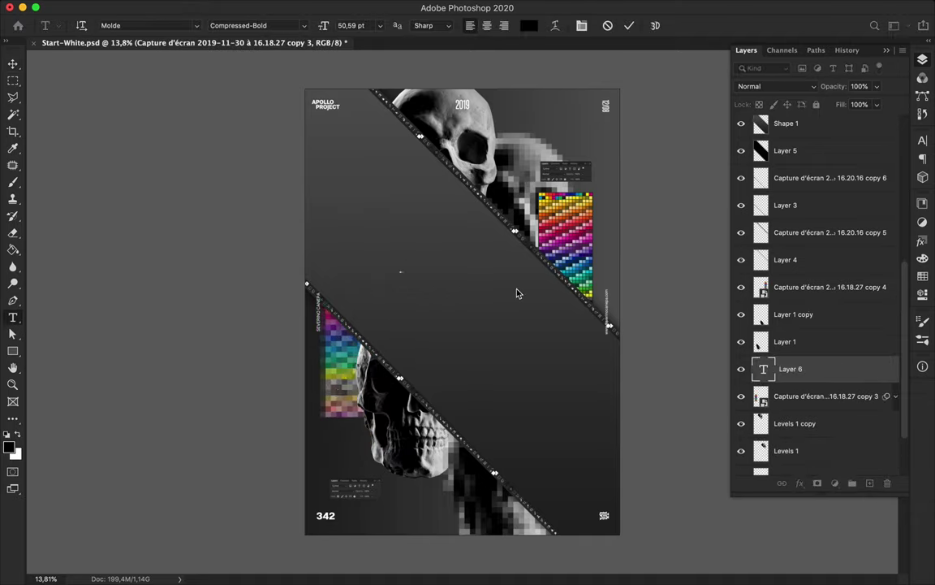
Set the text colour to white (ffffff) and discard the extra APOLLO text layer.
left_click(529, 25)
left_click(527, 313)
left_click(778, 276)
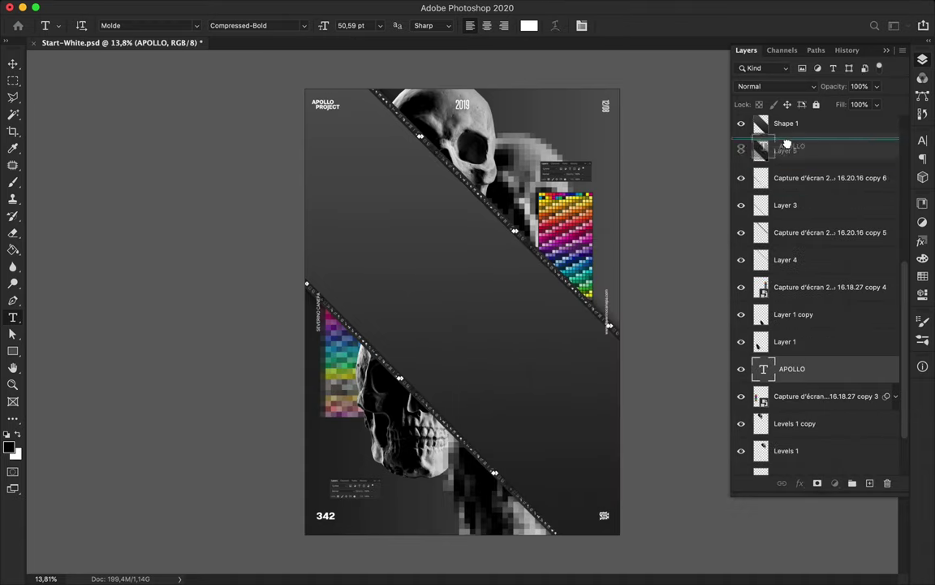
double_click(763, 218)
left_click(529, 25)
type("ffffff")
left_click(764, 276)
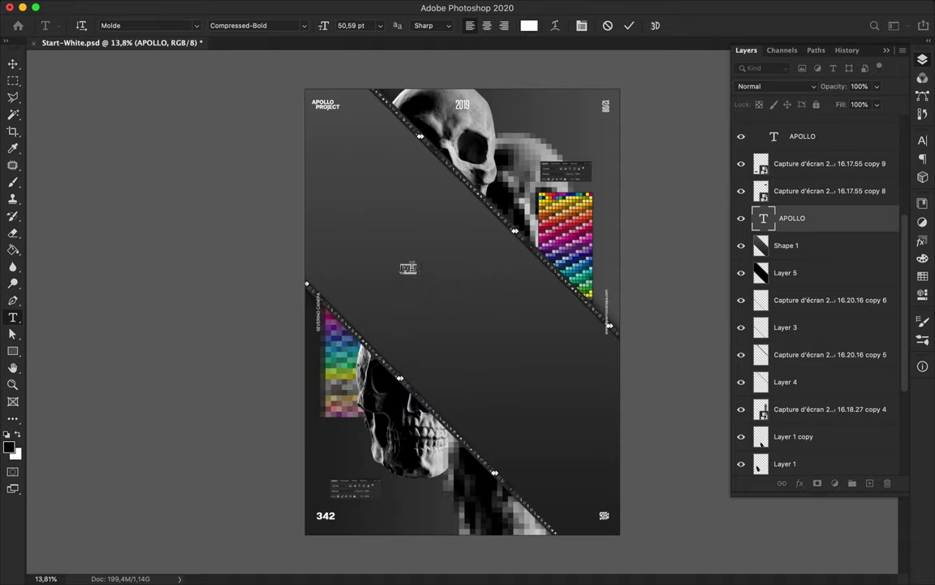
key("Escape")
Paste APOLLO as vertical text in the centre of the poster.
left_click(14, 319)
left_click(73, 329)
left_click(426, 254)
key("ctrl+v")
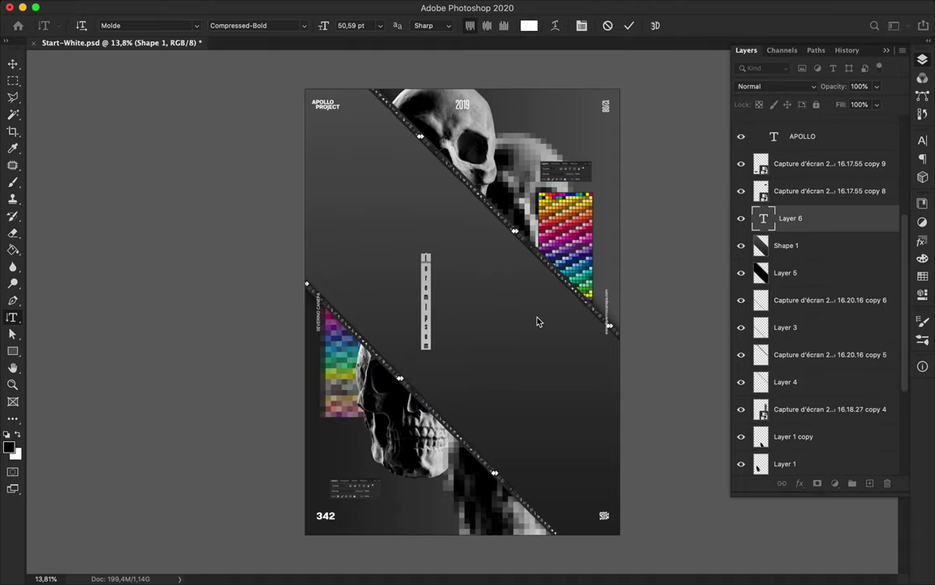
key("Escape")
Give APOLLO 1400 tracking and 120 pt size, then move it up toward the top.
key("ctrl+t")
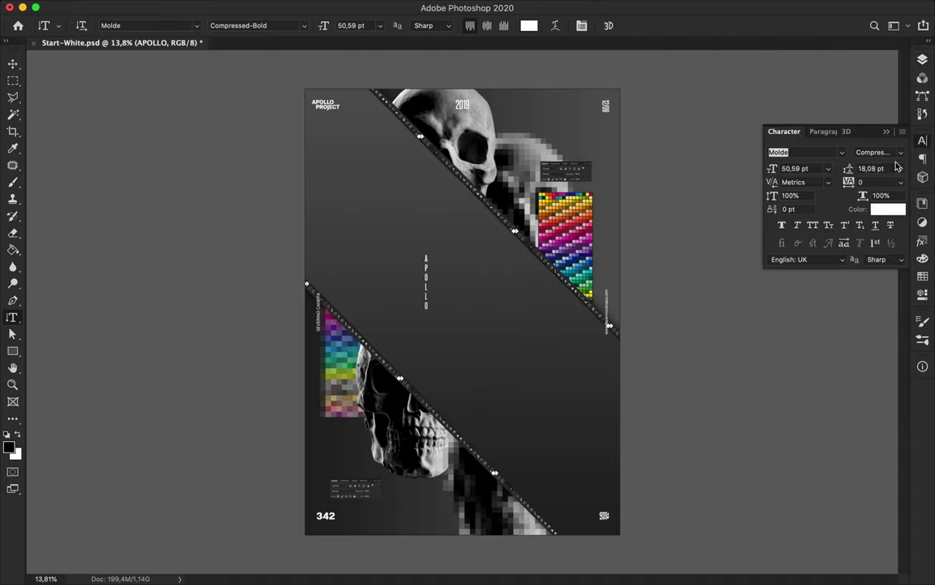
left_click(865, 182)
type("200")
key("Return")
type("1400")
key("Return")
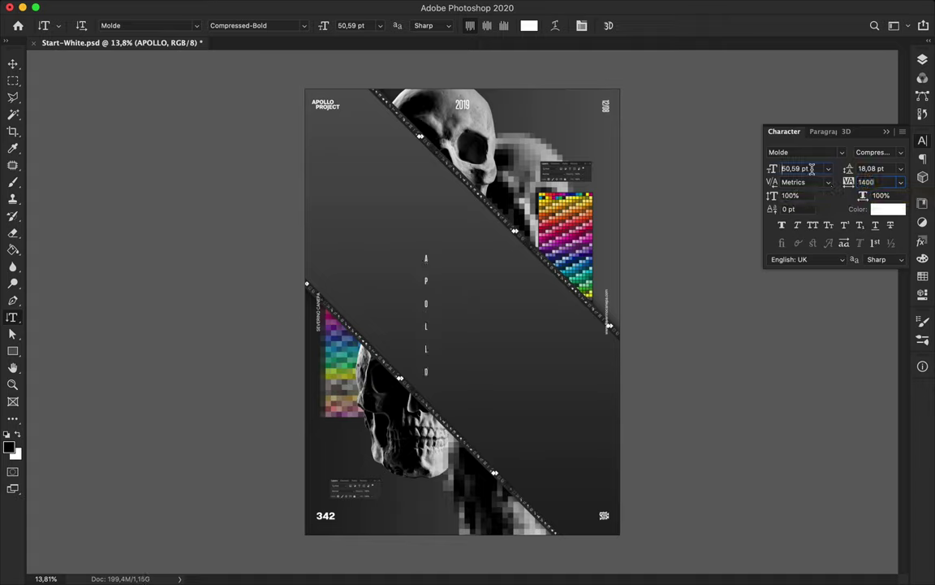
type("110120")
key("Return")
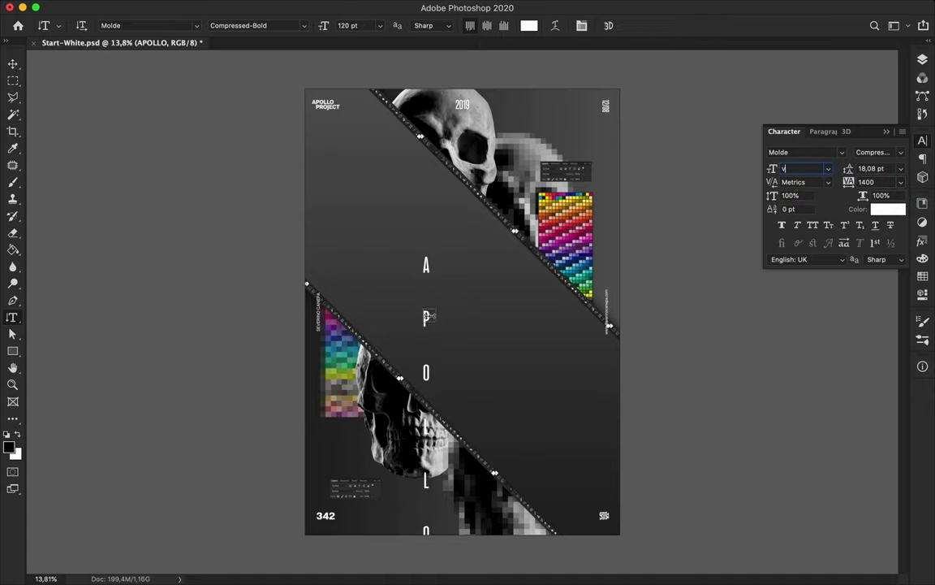
key("Return")
left_click(565, 203)
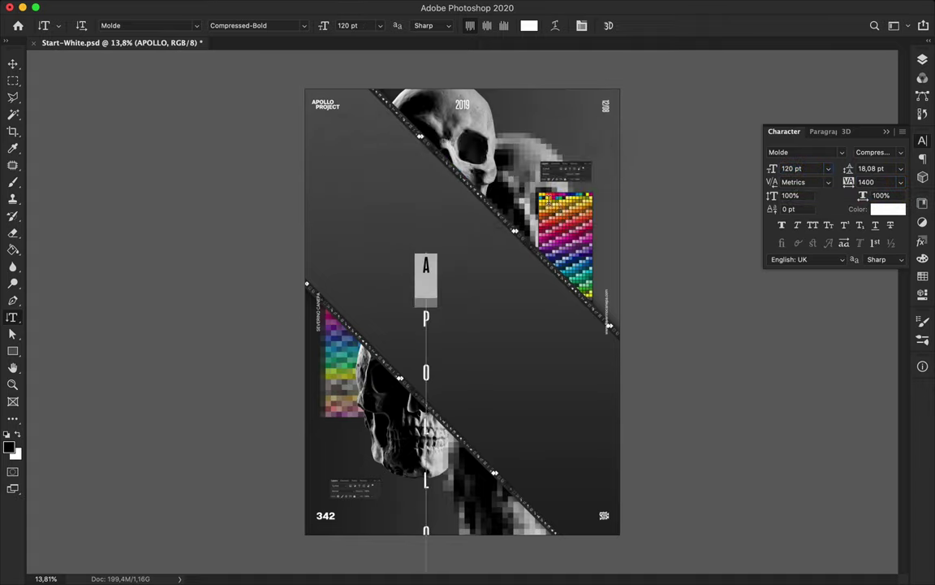
key("v")
left_click_drag(427, 267, 431, 173)
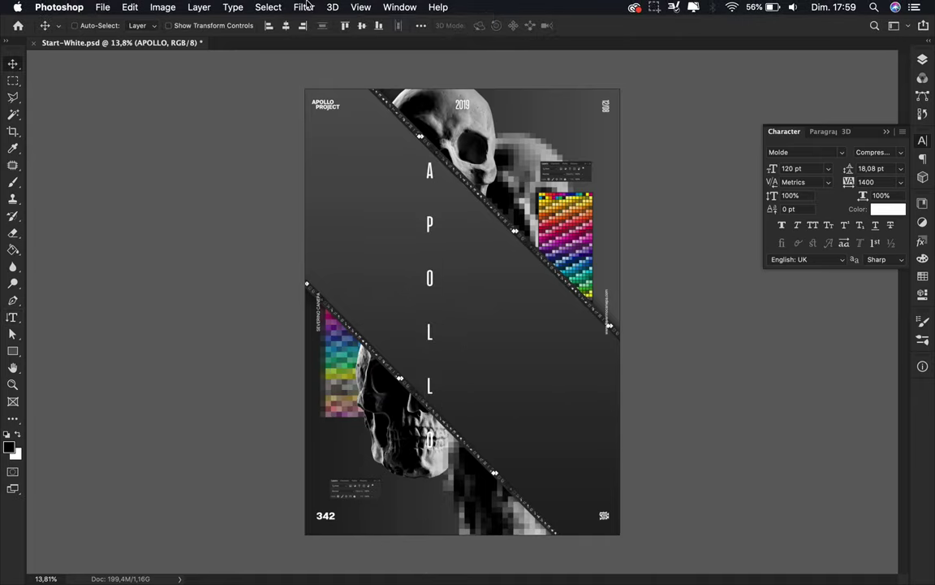
Convert APOLLO to a smart object, apply Mosaic, and rotate it onto a diagonal.
left_click(299, 7)
left_click(537, 274)
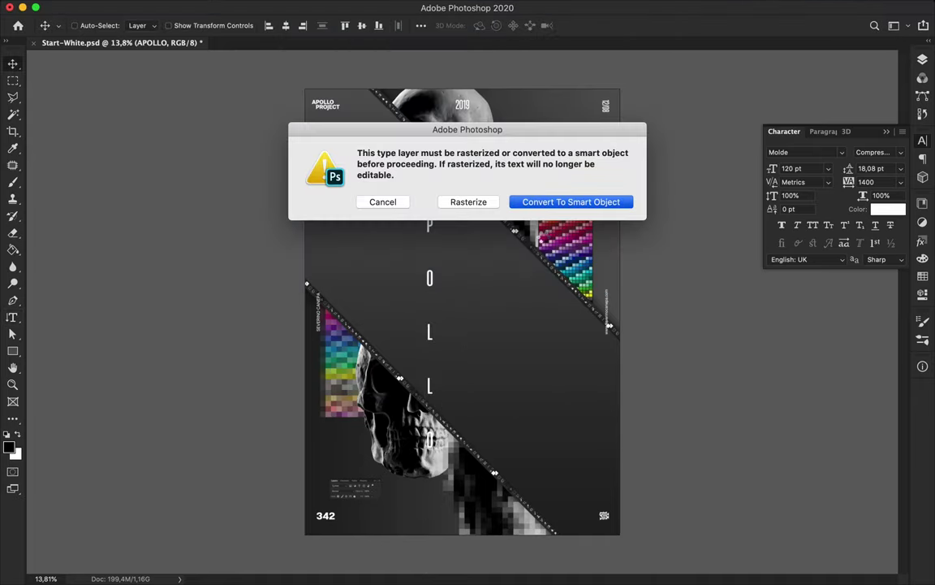
left_click(536, 201)
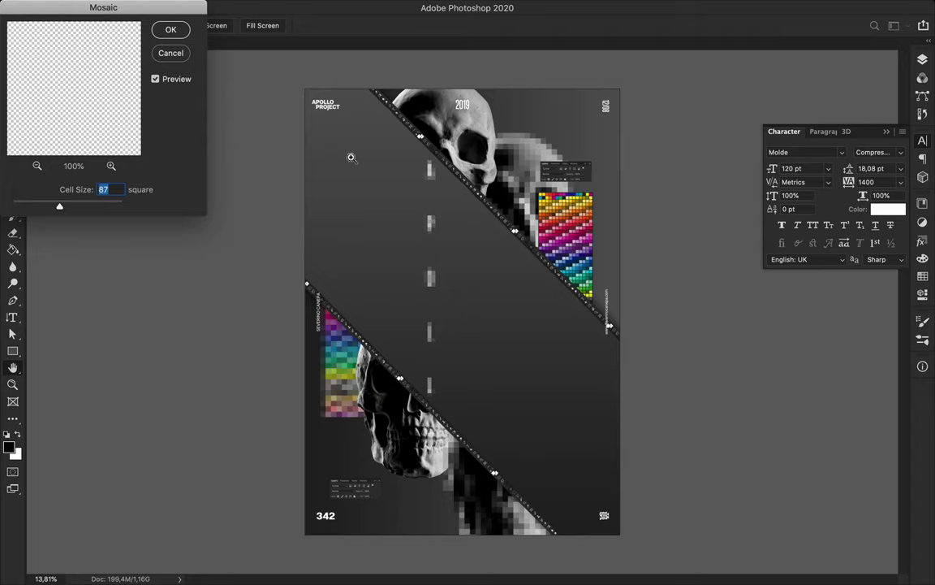
key("Return")
key("ctrl+t")
left_click_drag(438, 150, 376, 125)
left_click_drag(371, 216, 402, 248)
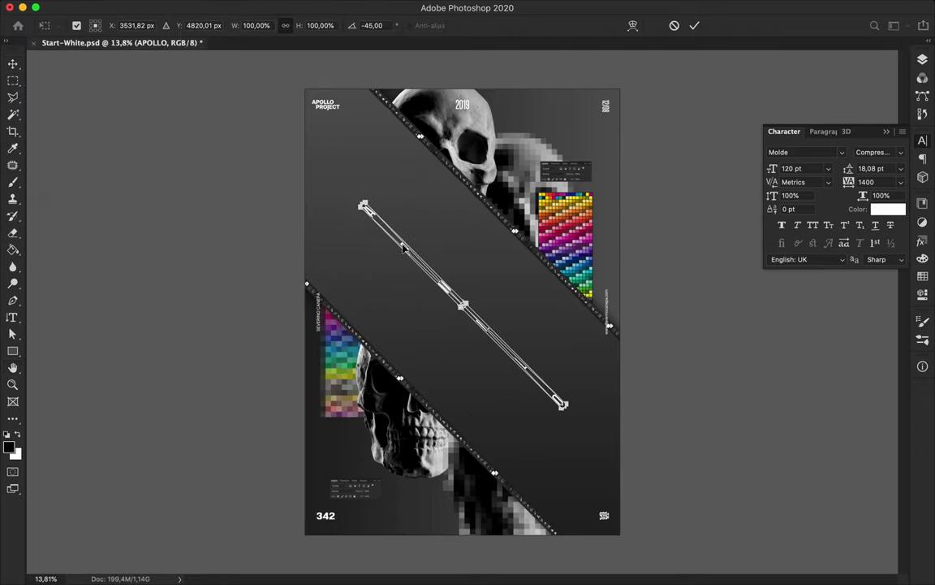
key("Return")
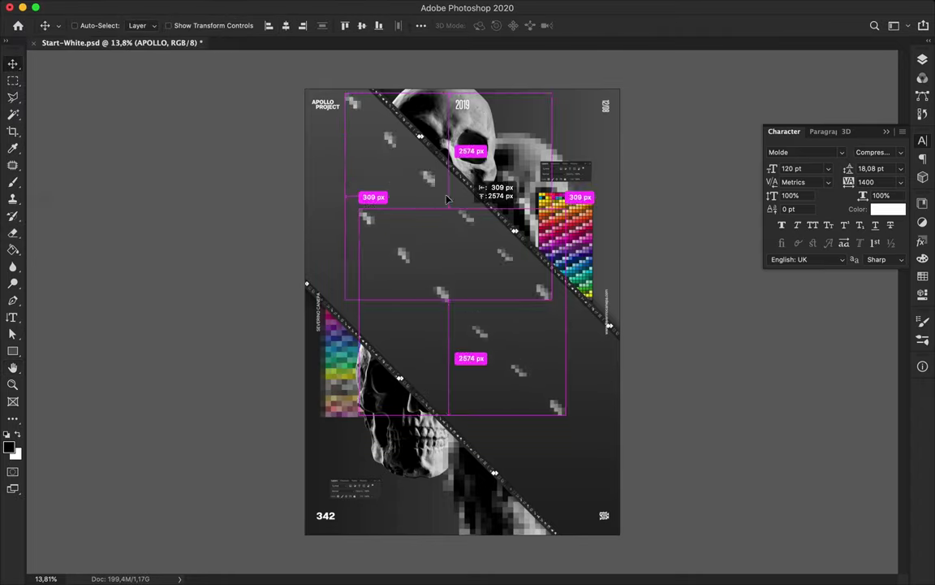
Alt-drag three copies of the pixel text fragment to new spots, including the bottom right.
left_click_drag(477, 246, 470, 149, "alt")
left_click_drag(453, 272, 614, 526, "alt")
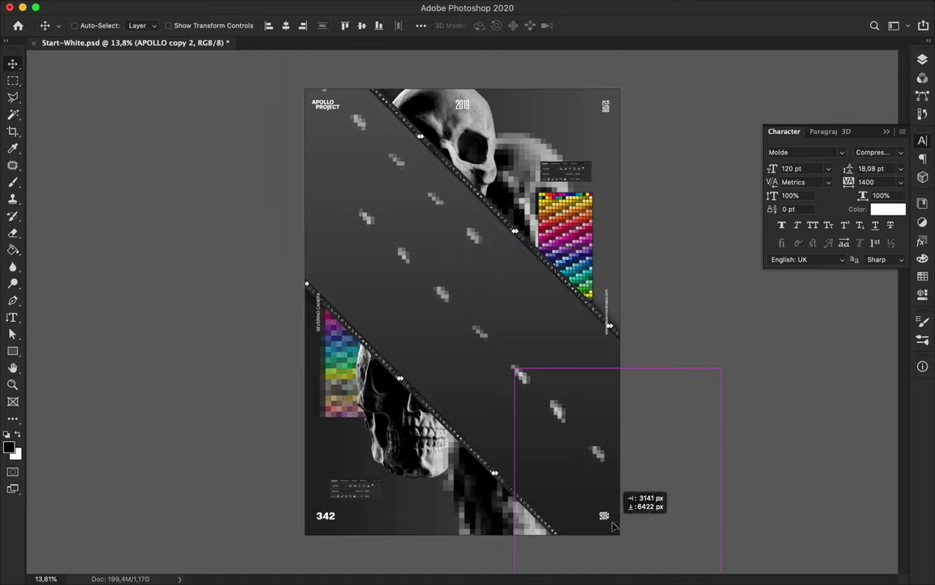
left_click_drag(568, 454, 395, 255, "alt")
Change the Mosaic cell size to 127 on APOLLO copy 3 and 56 on APOLLO copy.
key("F7")
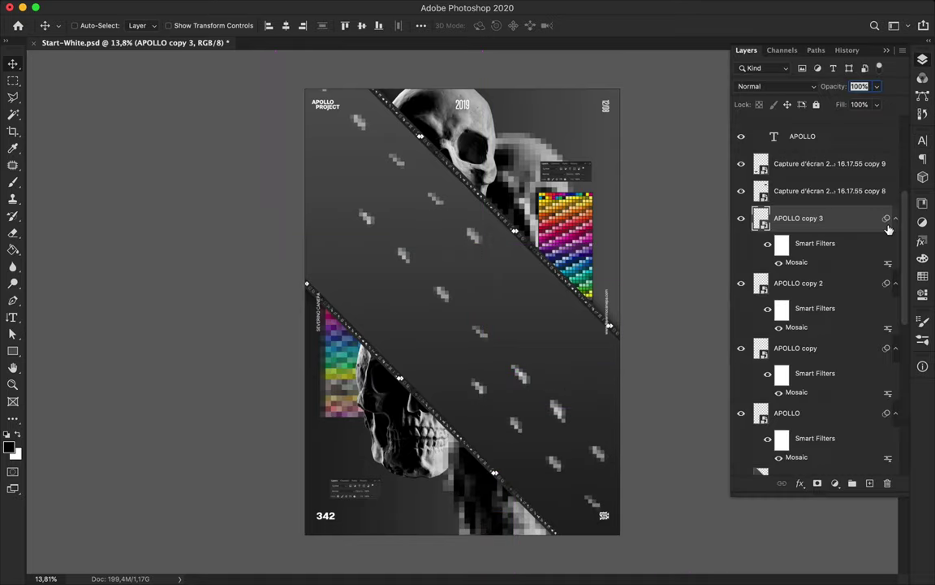
double_click(887, 263)
left_click(315, 195)
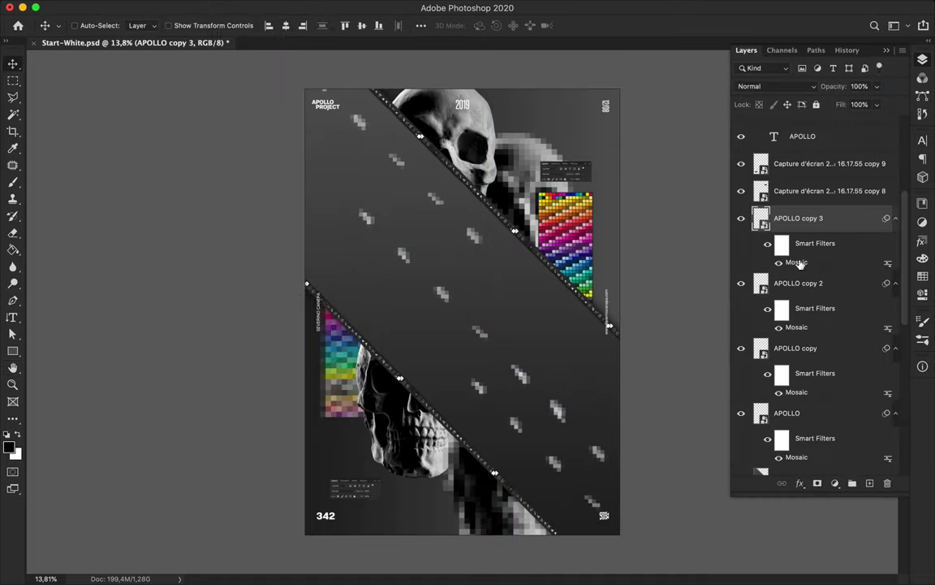
double_click(796, 263)
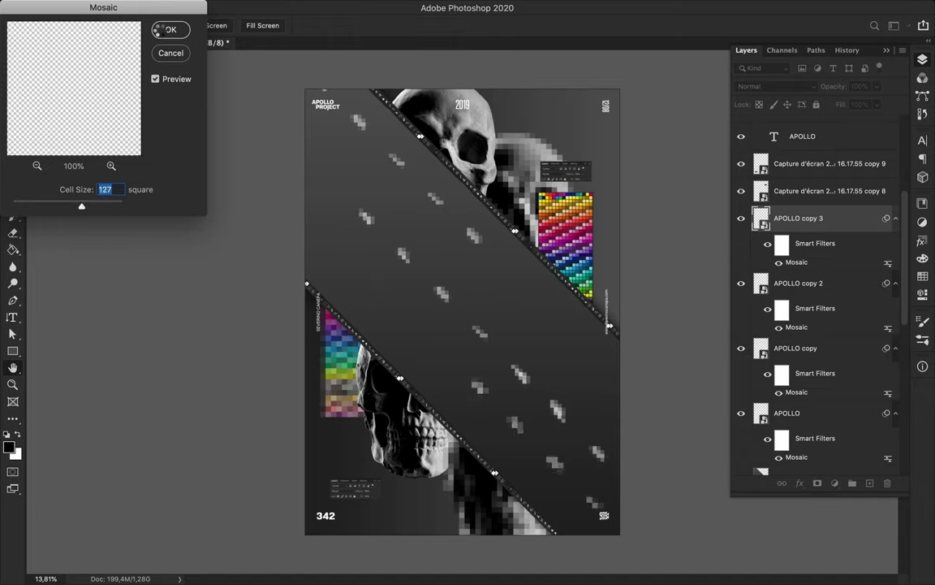
left_click(160, 30)
left_click(474, 238)
double_click(819, 390)
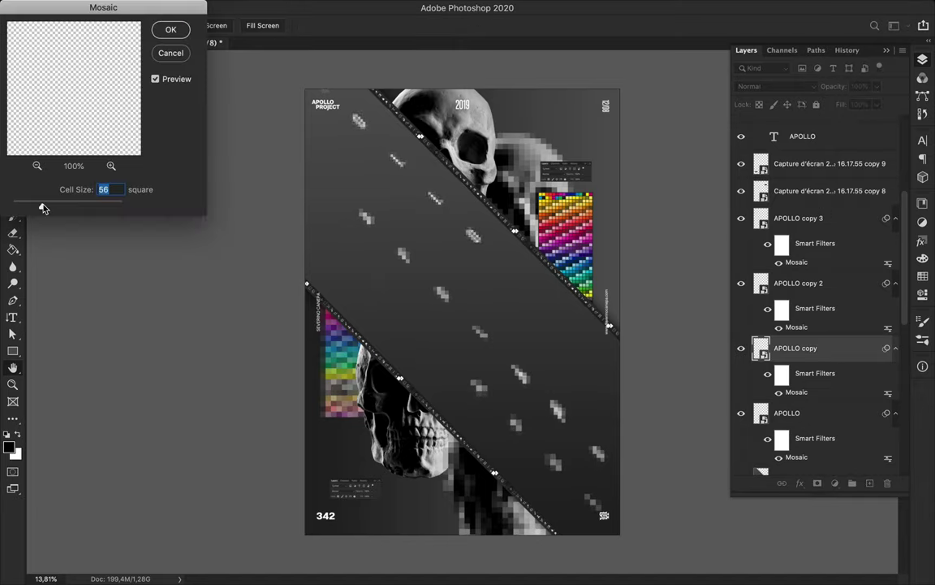
left_click(168, 30)
Place further APOLLO fragment copies mid-poster and toward the lower right.
mouse_move(398, 185)
left_mouse_down()
mouse_move(557, 513)
mouse_move(464, 255)
left_mouse_up()
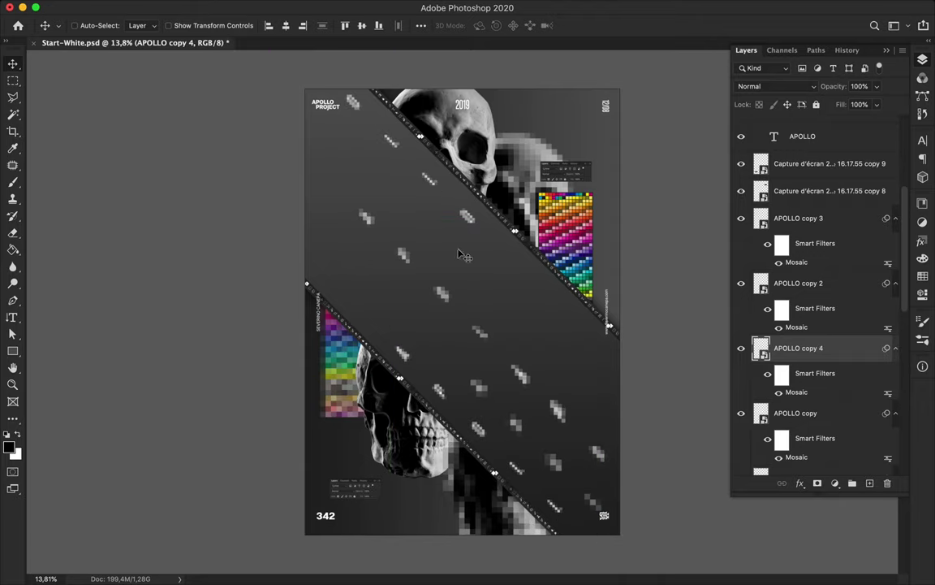
mouse_move(482, 339)
left_mouse_down()
mouse_move(421, 169)
mouse_move(458, 208)
left_mouse_up()
left_click_drag(438, 395, 611, 415)
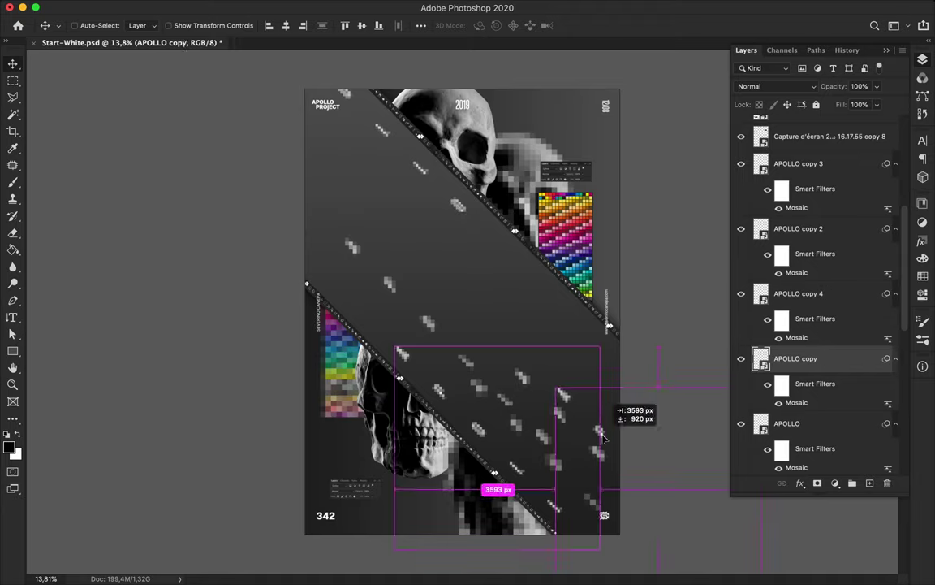
left_click_drag(561, 390, 630, 347)
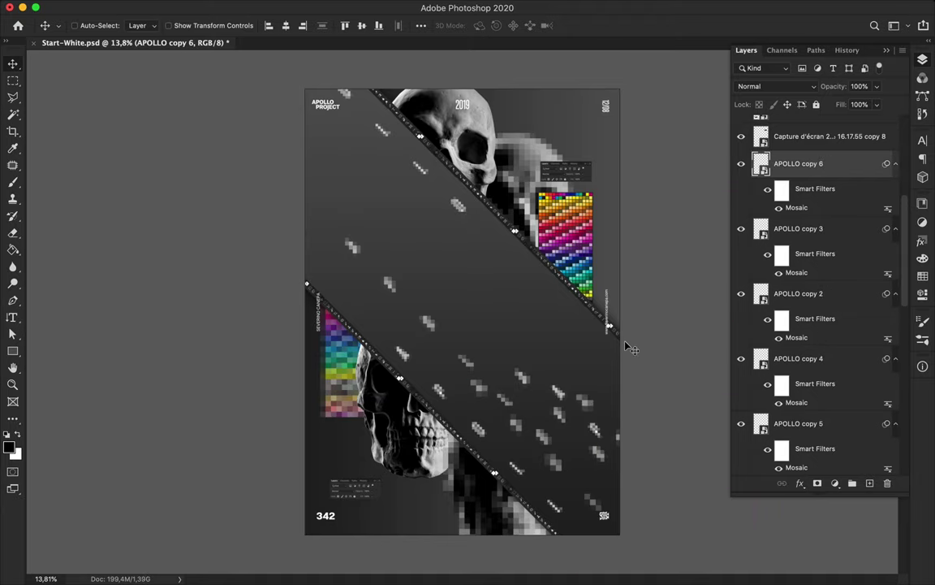
left_click_drag(422, 339, 367, 300)
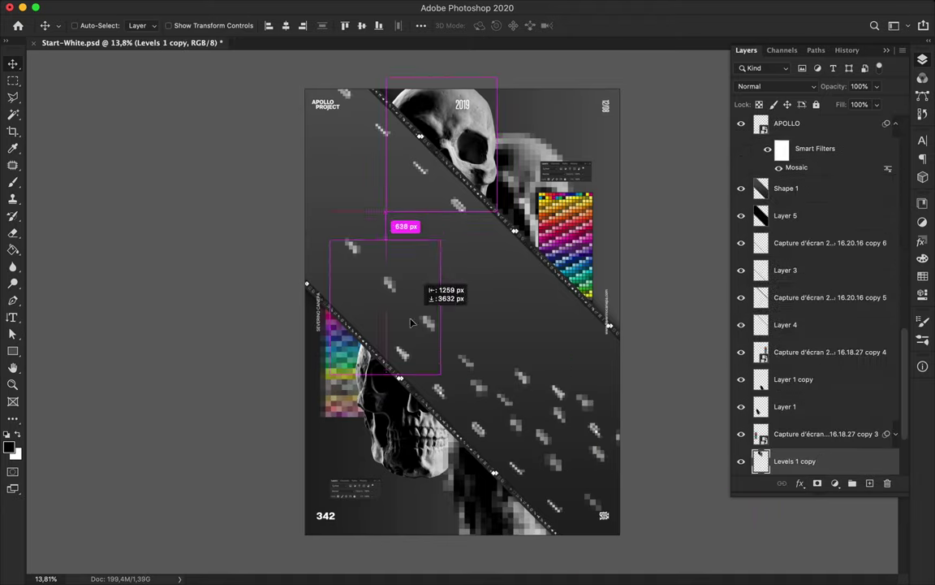
Raise the skull copy above the band layers, shrink it to 46.49%, and move it toward the band.
left_click_drag(794, 461, 789, 189)
left_click_drag(376, 294, 382, 301)
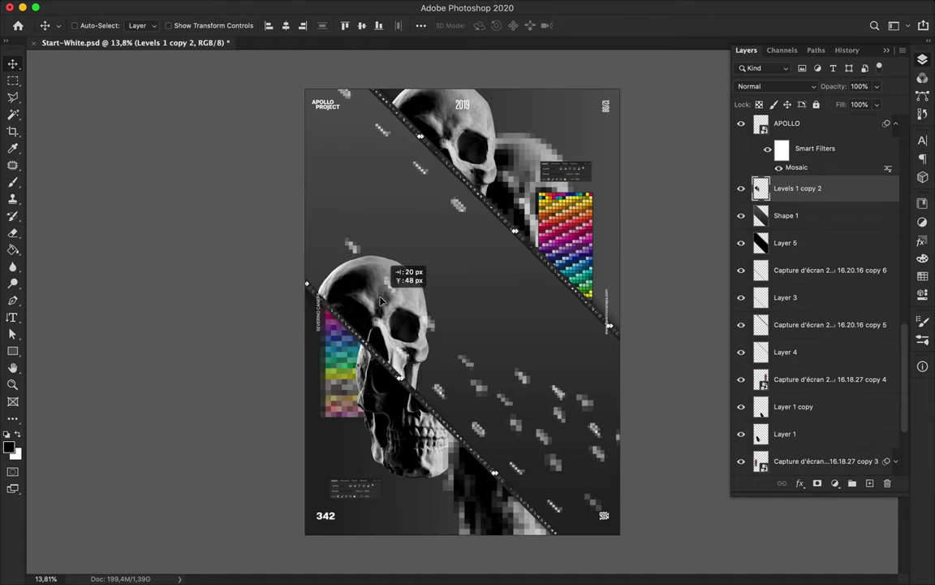
key("ctrl+t")
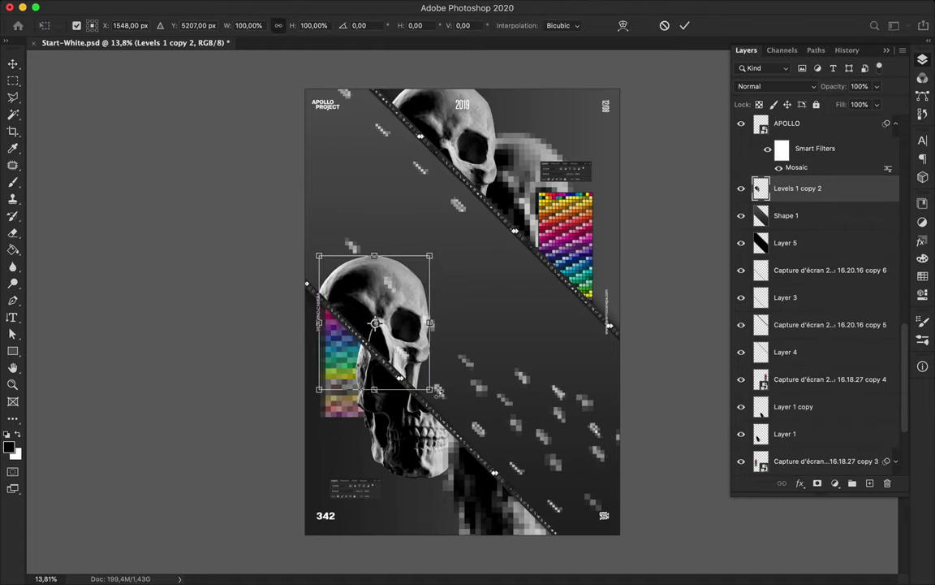
left_click_drag(313, 255, 381, 280)
key("Return")
mouse_move(357, 341)
left_mouse_down()
mouse_move(414, 350)
mouse_move(479, 394)
mouse_move(477, 311)
left_mouse_up()
Select the capture copy 6 and Layer 3 layers and nudge the small skull into position.
scroll(509, 368, "up", 10)
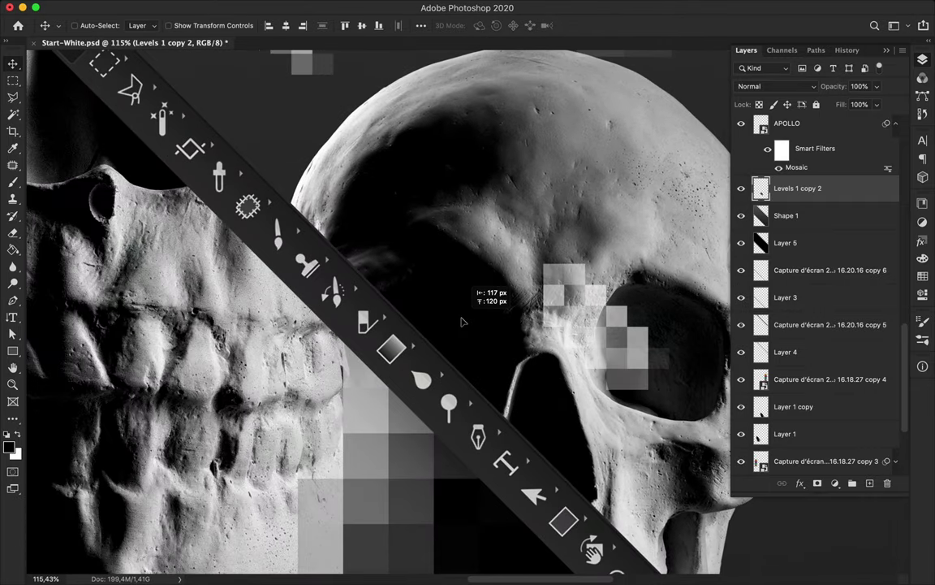
left_click(379, 328, "super")
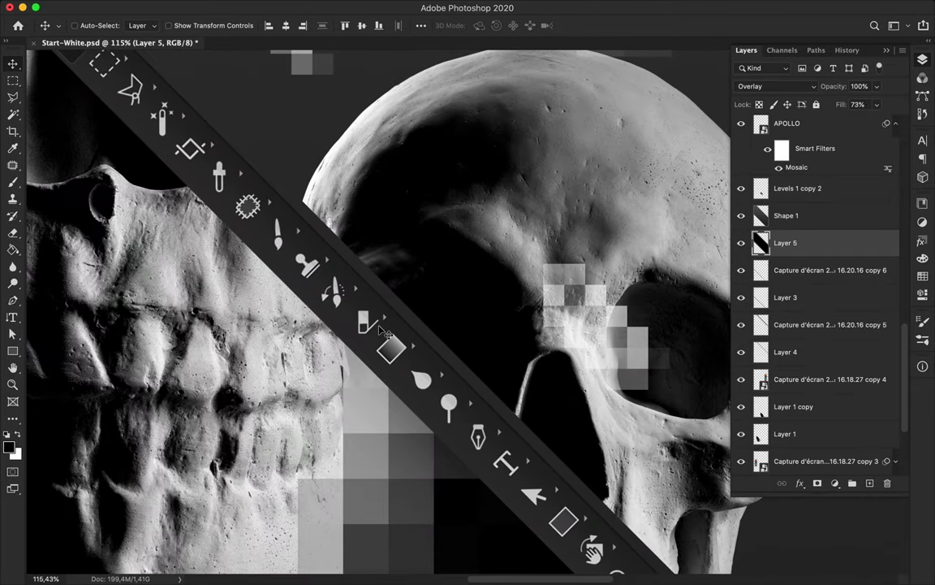
left_click(751, 271)
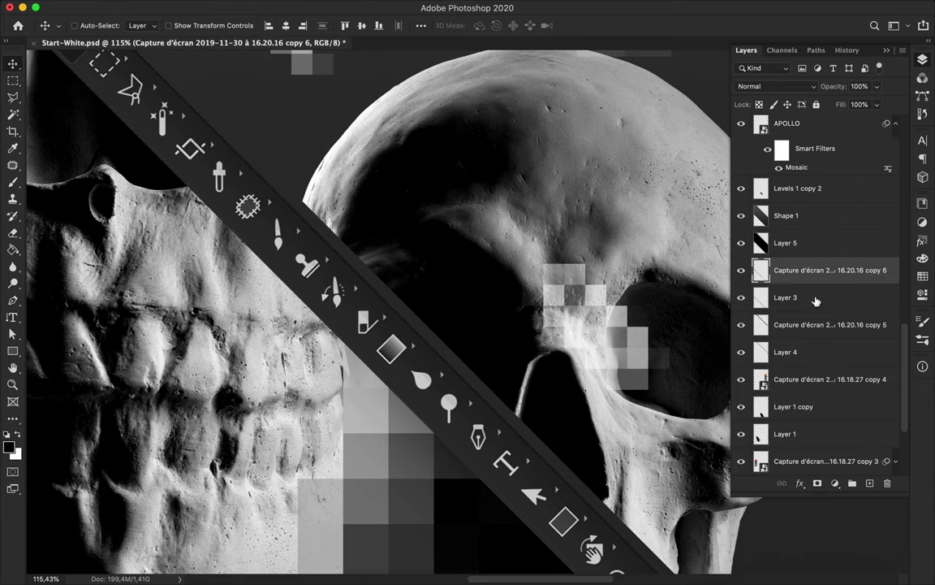
left_click(756, 300, "shift")
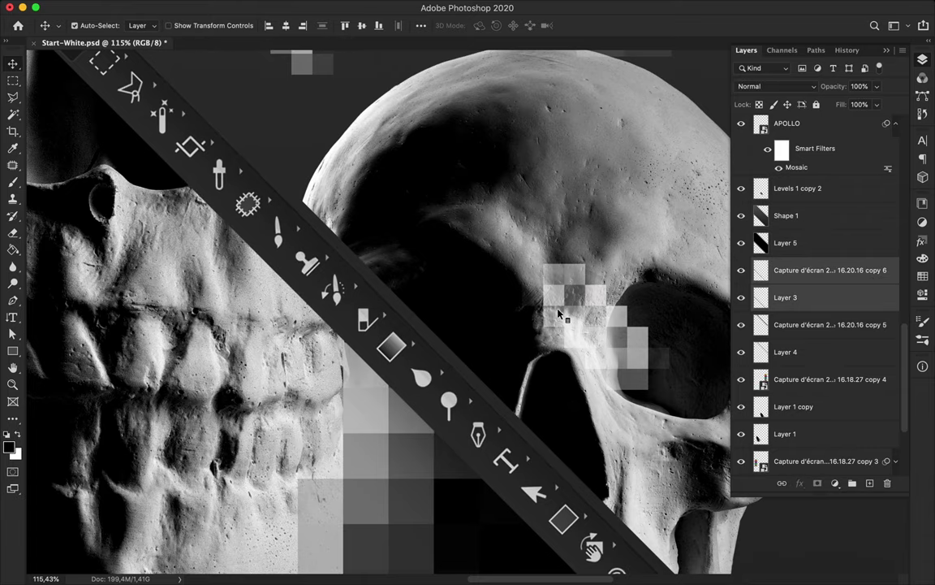
left_click_drag(501, 279, 586, 214)
Duplicate the lower skull Layer 1, raise the copy in the stack, and shrink it.
scroll(586, 214, "down", 2)
scroll(588, 212, "down", 3)
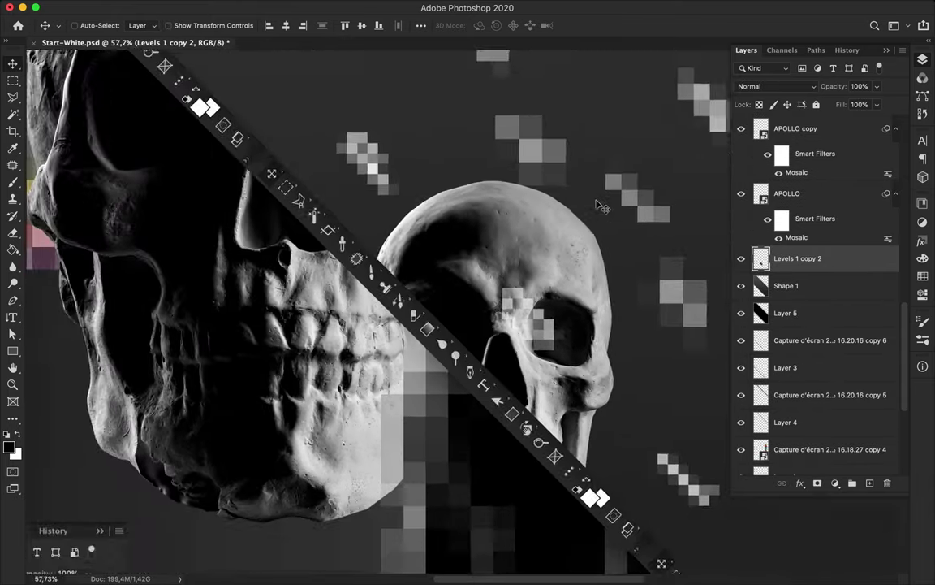
scroll(597, 210, "down", 3)
scroll(603, 209, "down", 2)
left_click(795, 460)
key("ctrl+j")
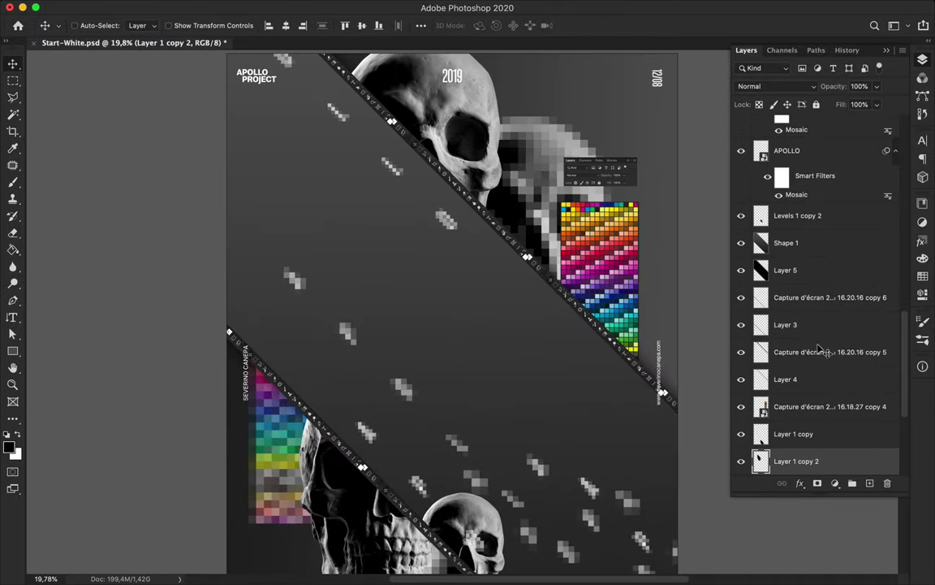
left_click_drag(796, 460, 796, 266)
key("ctrl+t")
mouse_move(522, 388)
left_mouse_down()
mouse_move(464, 232)
mouse_move(487, 260)
left_mouse_up()
Place the second small skull beside the lower band and save the poster.
scroll(487, 259, "up", 4)
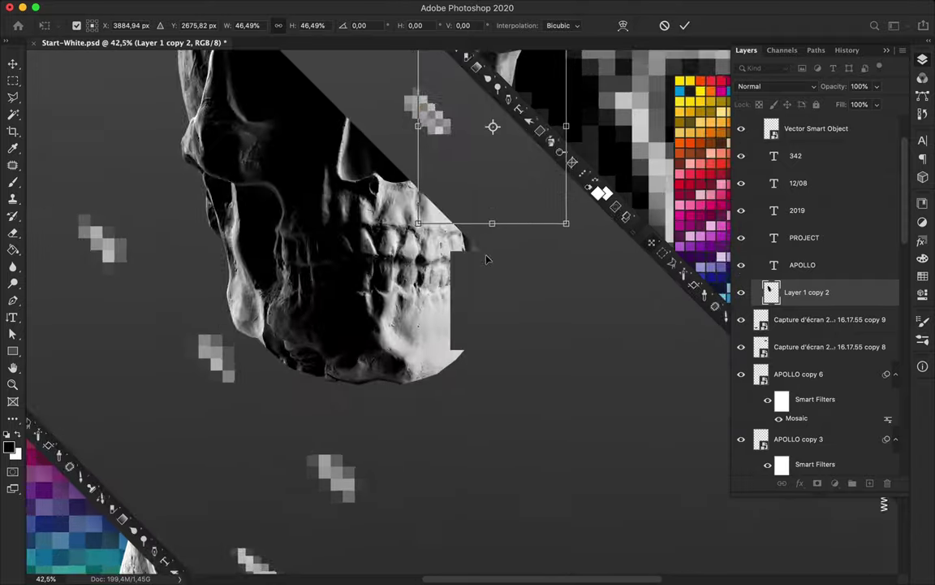
scroll(487, 258, "up", 4)
scroll(487, 259, "up", 1)
scroll(487, 260, "up", 4)
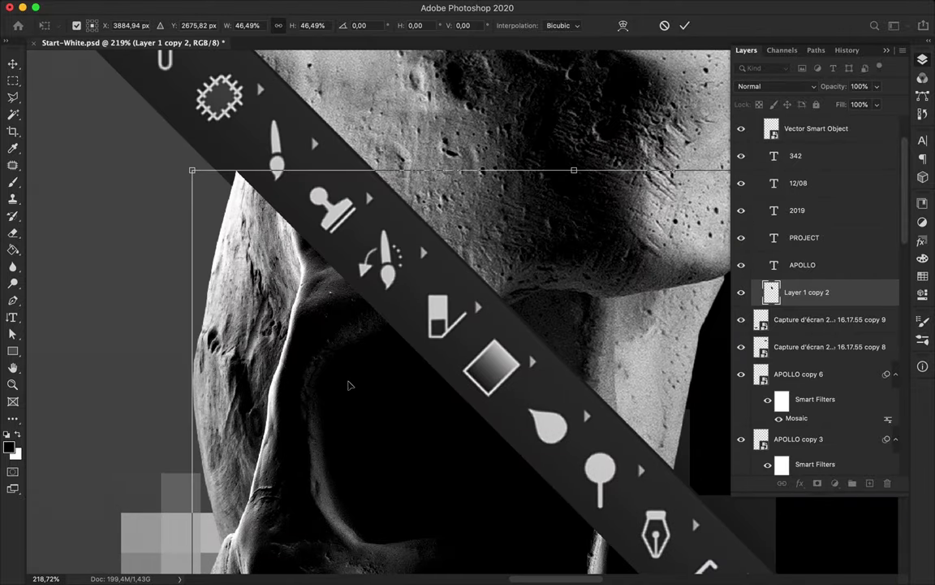
key("Return")
mouse_move(292, 376)
left_mouse_down()
mouse_move(289, 389)
mouse_move(590, 329)
left_mouse_up()
scroll(289, 390, "down", 10)
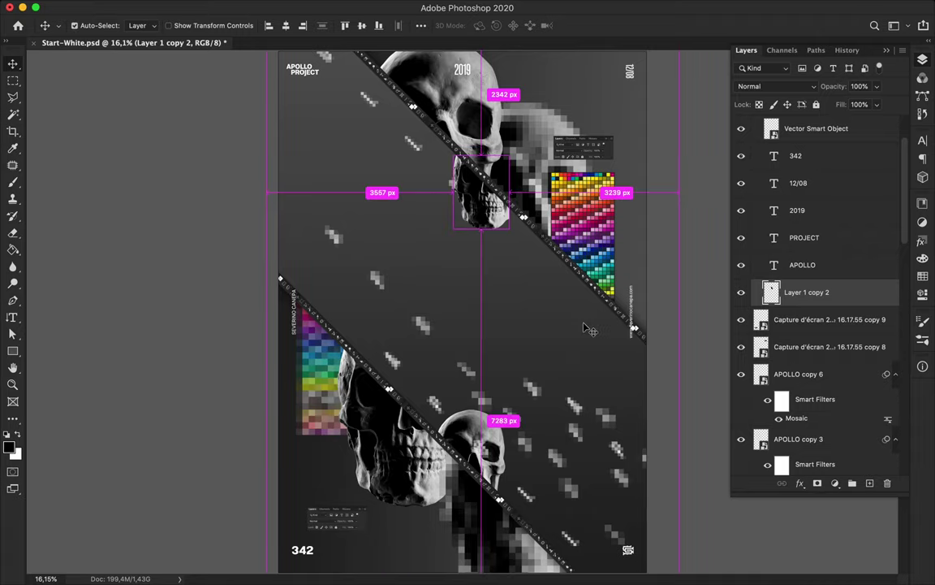
key("ctrl+s")
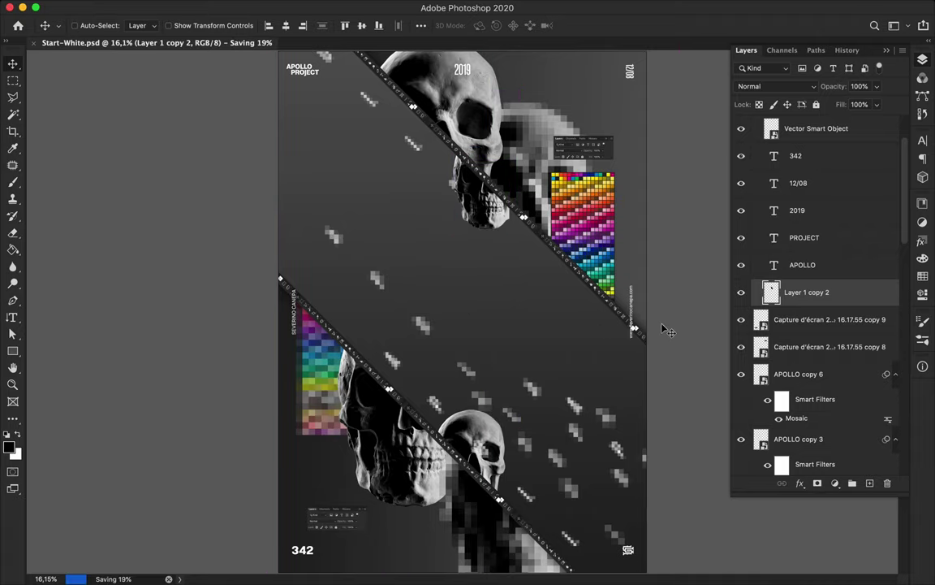
scroll(630, 307, "down", 1)
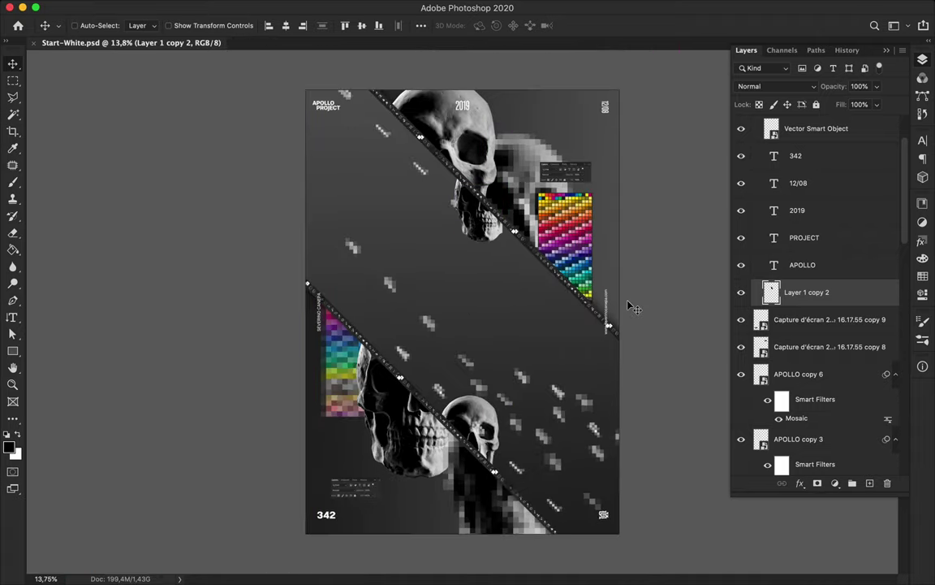